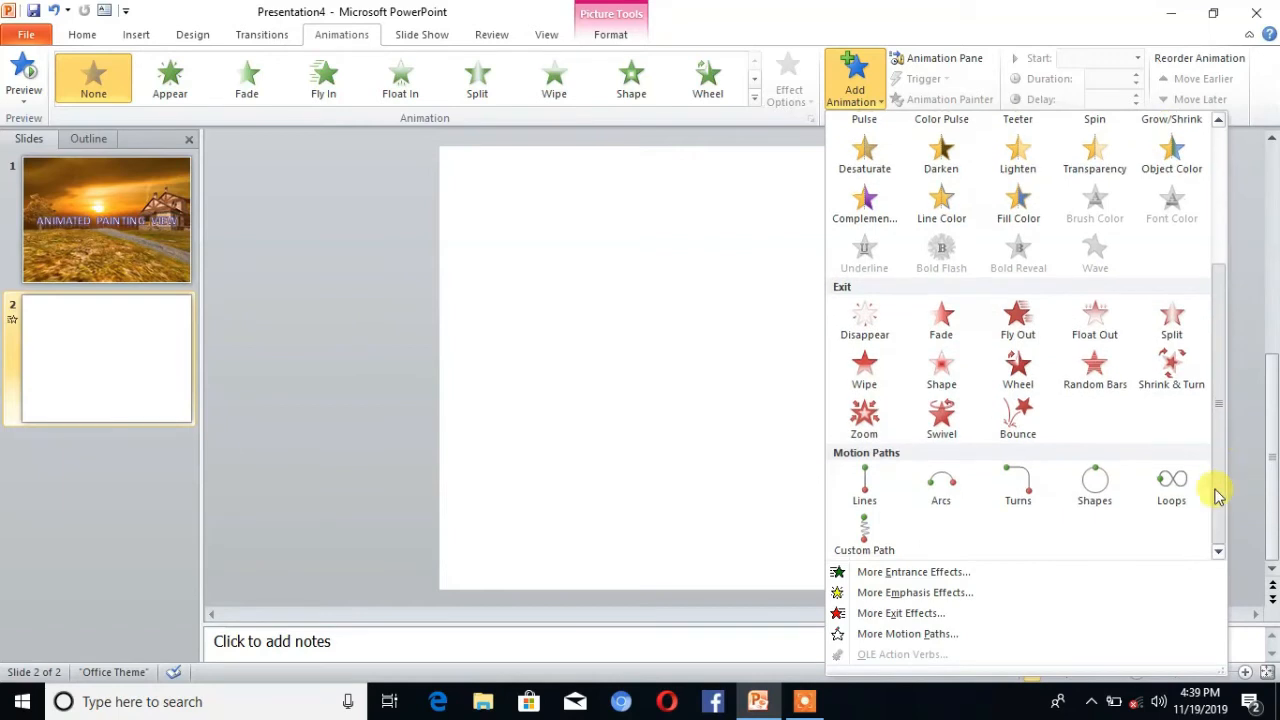
Add a custom motion path to the dark brown leaf, waving across the lower slide and ending beyond the right edge
left_click(864, 545)
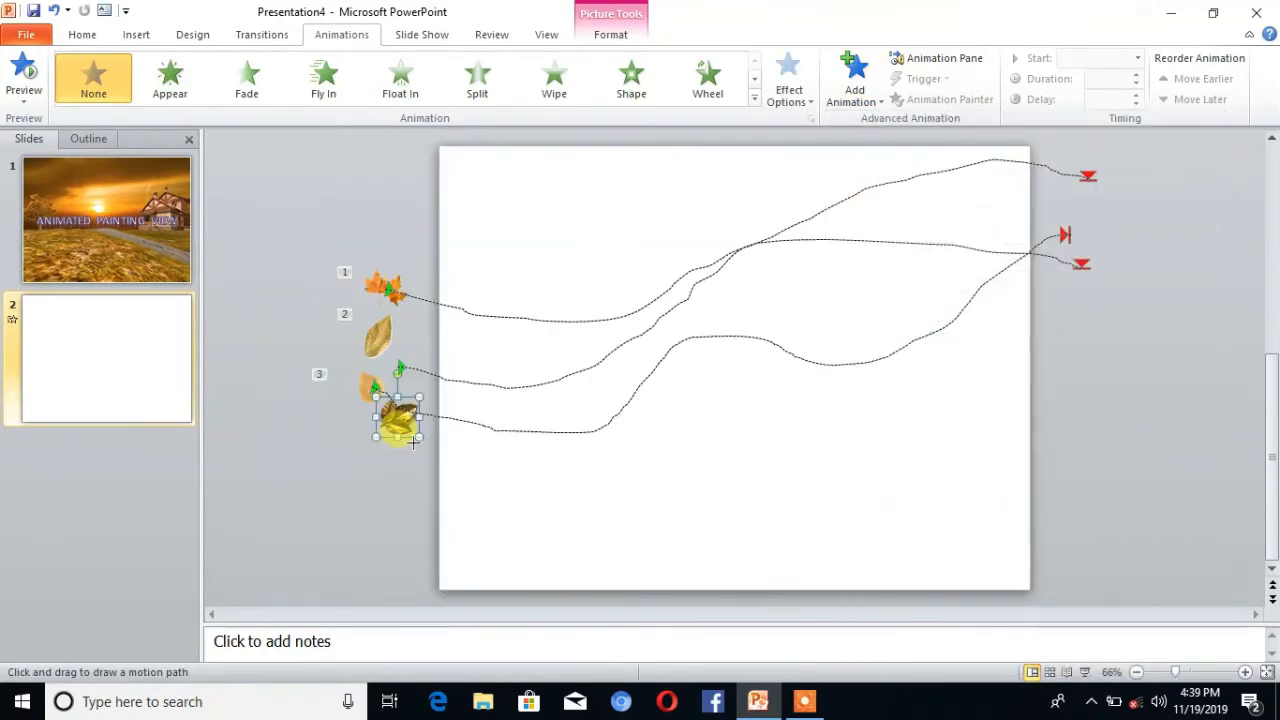
mouse_move(413, 440)
left_mouse_down()
mouse_move(463, 486)
mouse_move(510, 505)
mouse_move(583, 505)
mouse_move(943, 437)
mouse_move(989, 380)
mouse_move(1094, 333)
left_mouse_up()
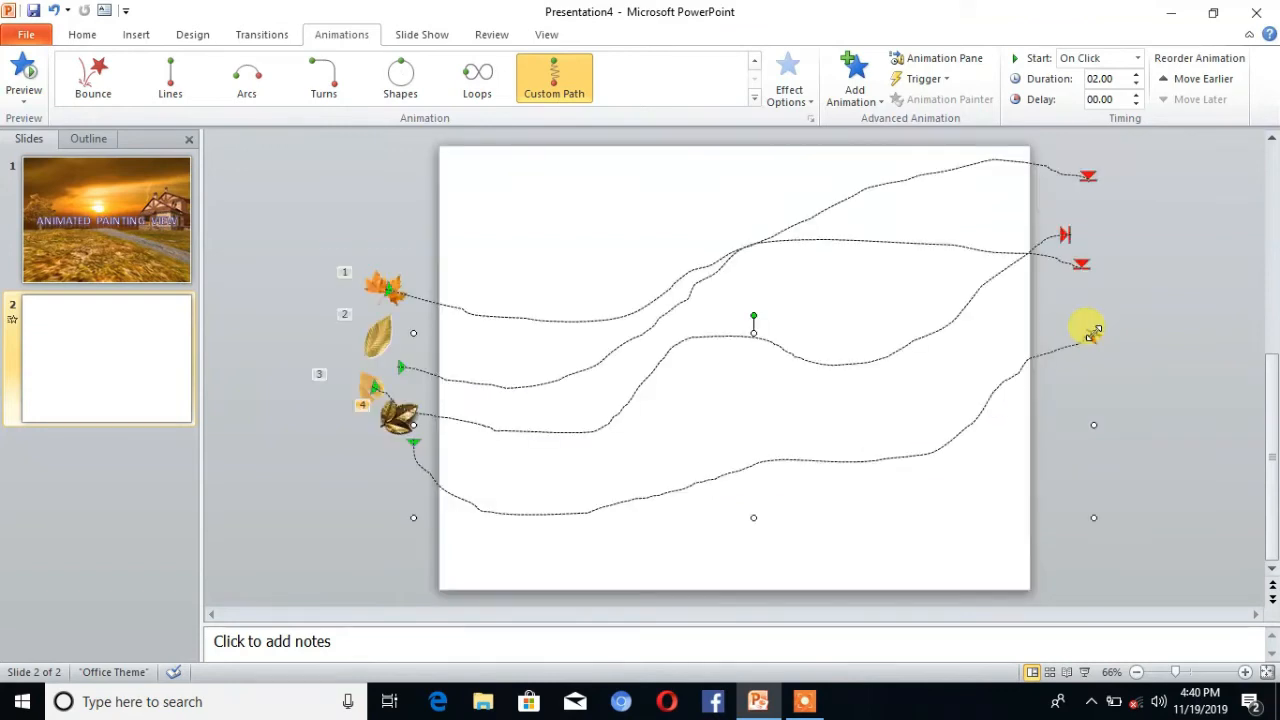
Show the slide's animation list and set the smooth start and smooth end of the orange maple leaf's path (Picture 5) to 0 sec
left_click(383, 290)
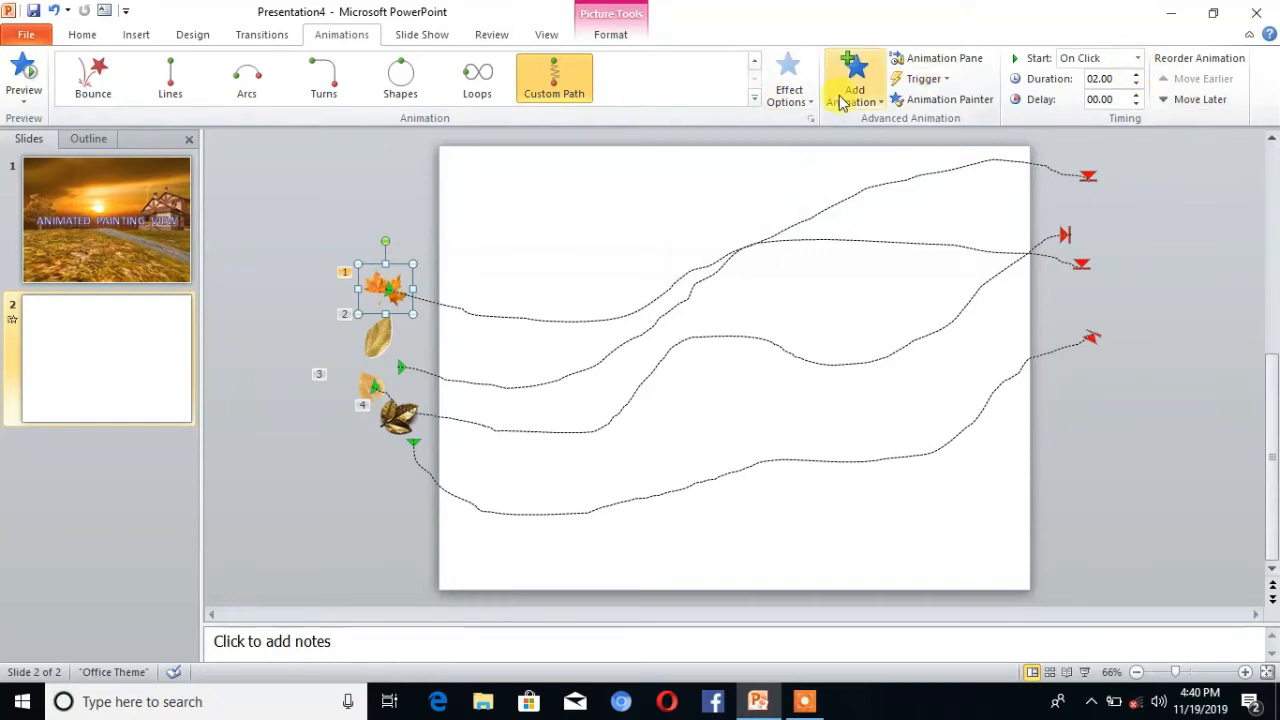
left_click(946, 59)
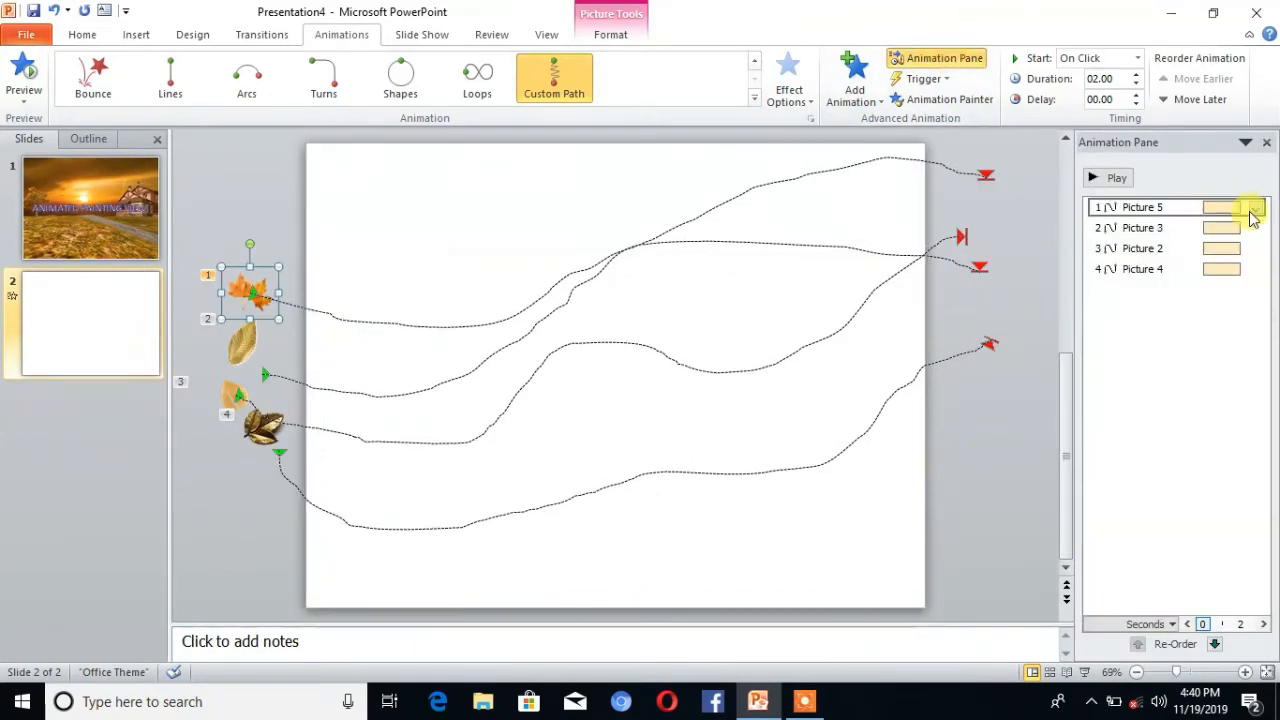
left_click(1090, 208)
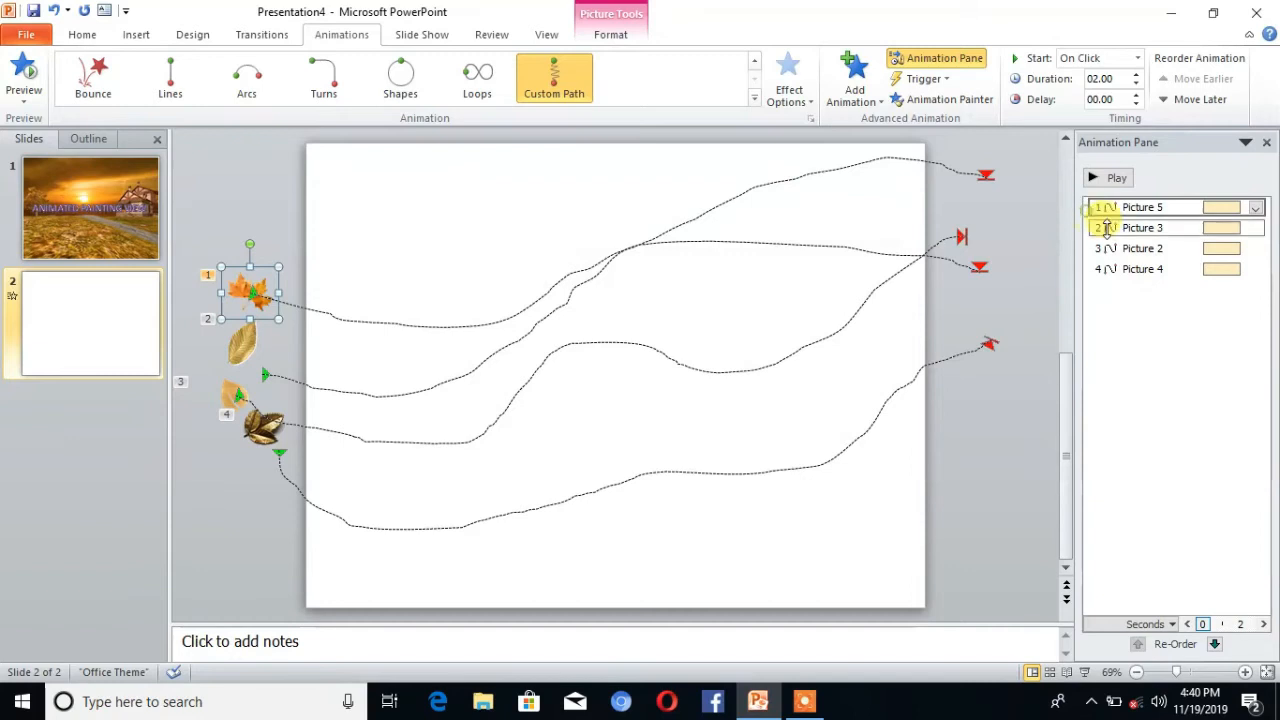
left_click(1246, 282)
left_click(1160, 210)
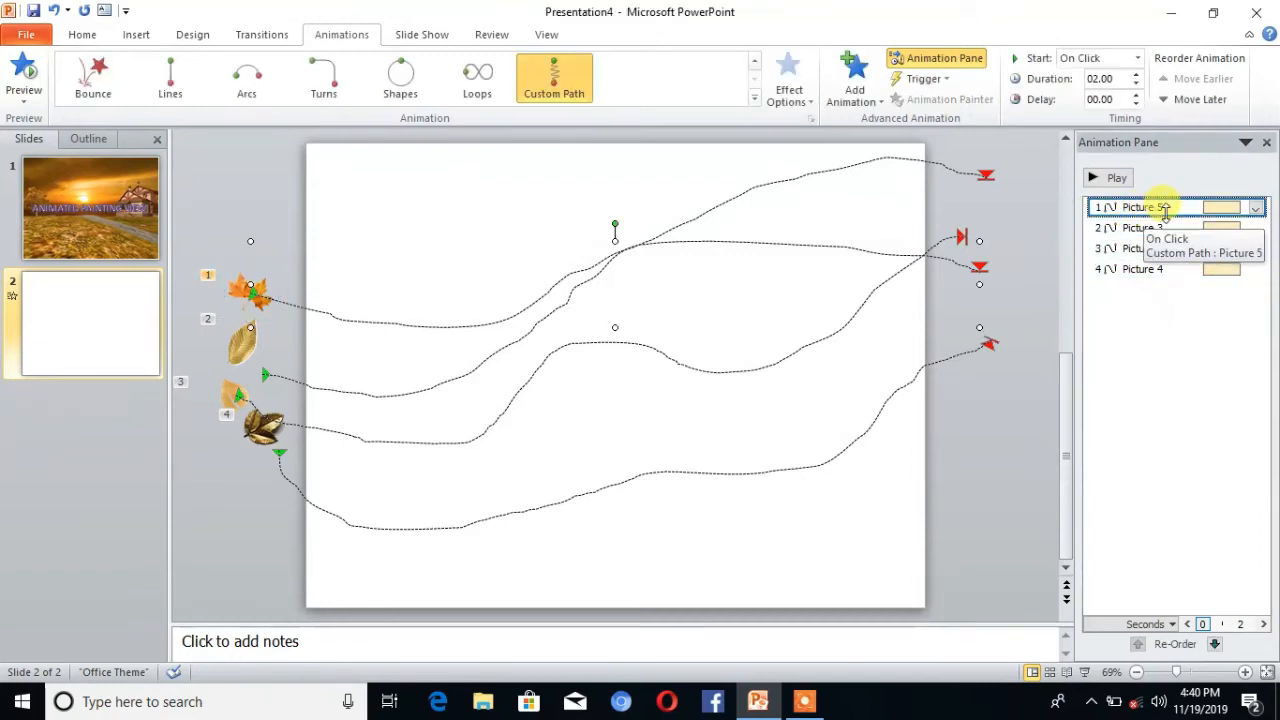
left_click(1256, 209)
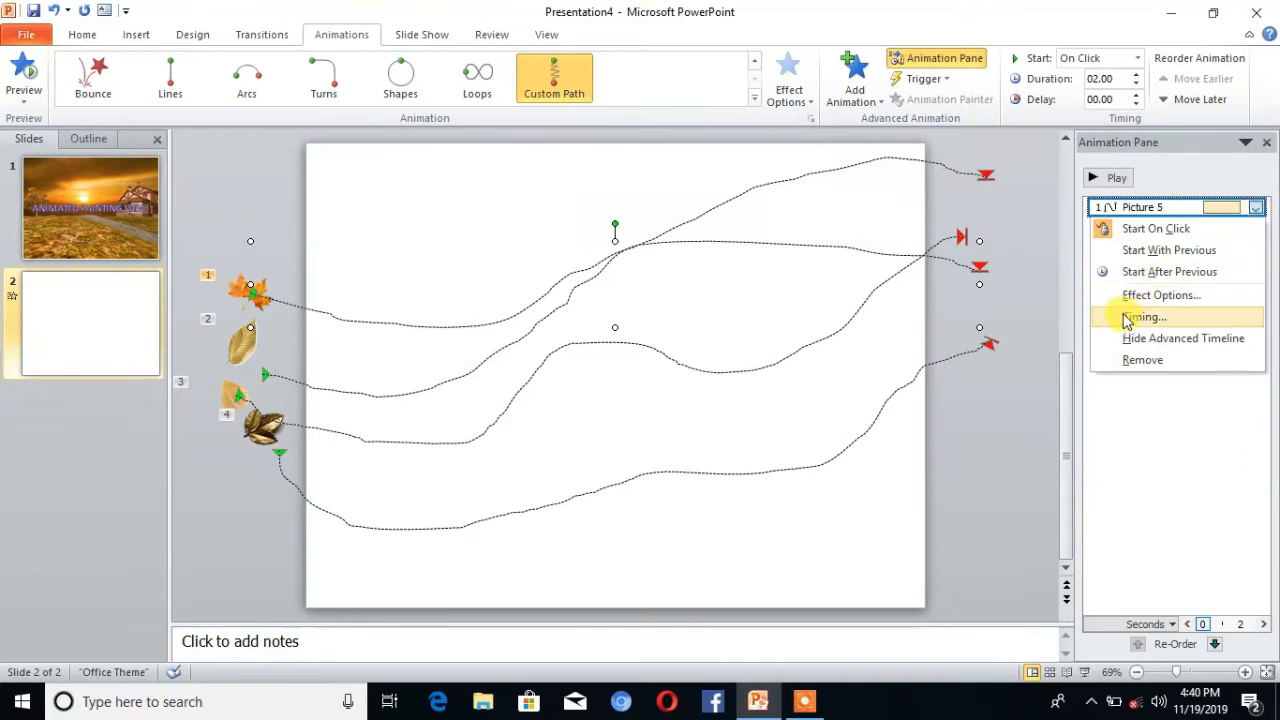
left_click(1150, 298)
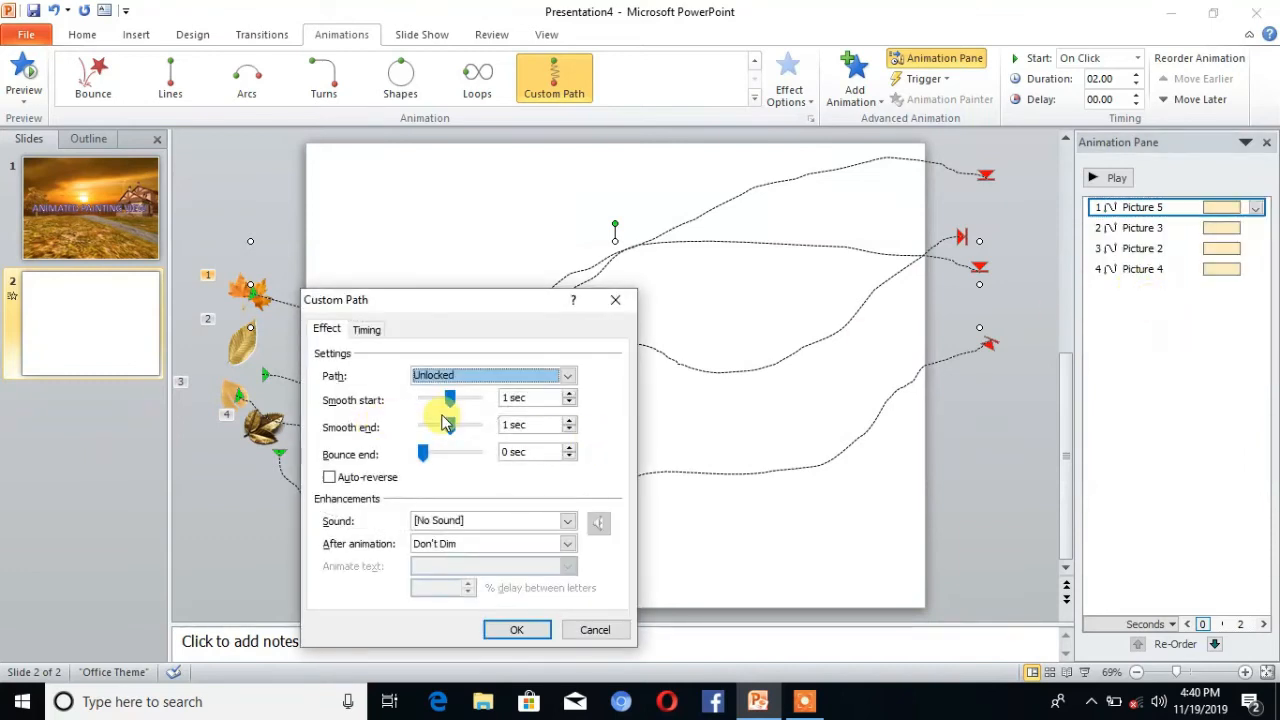
left_click_drag(450, 400, 414, 430)
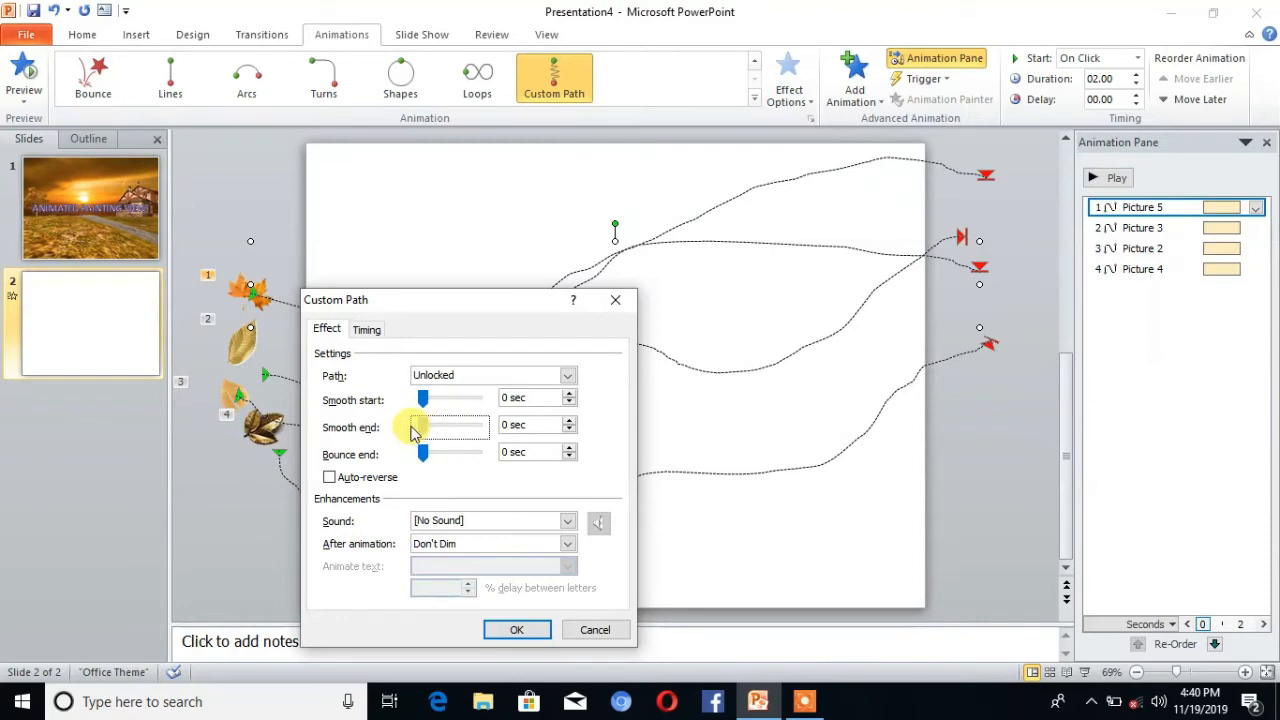
left_click(515, 633)
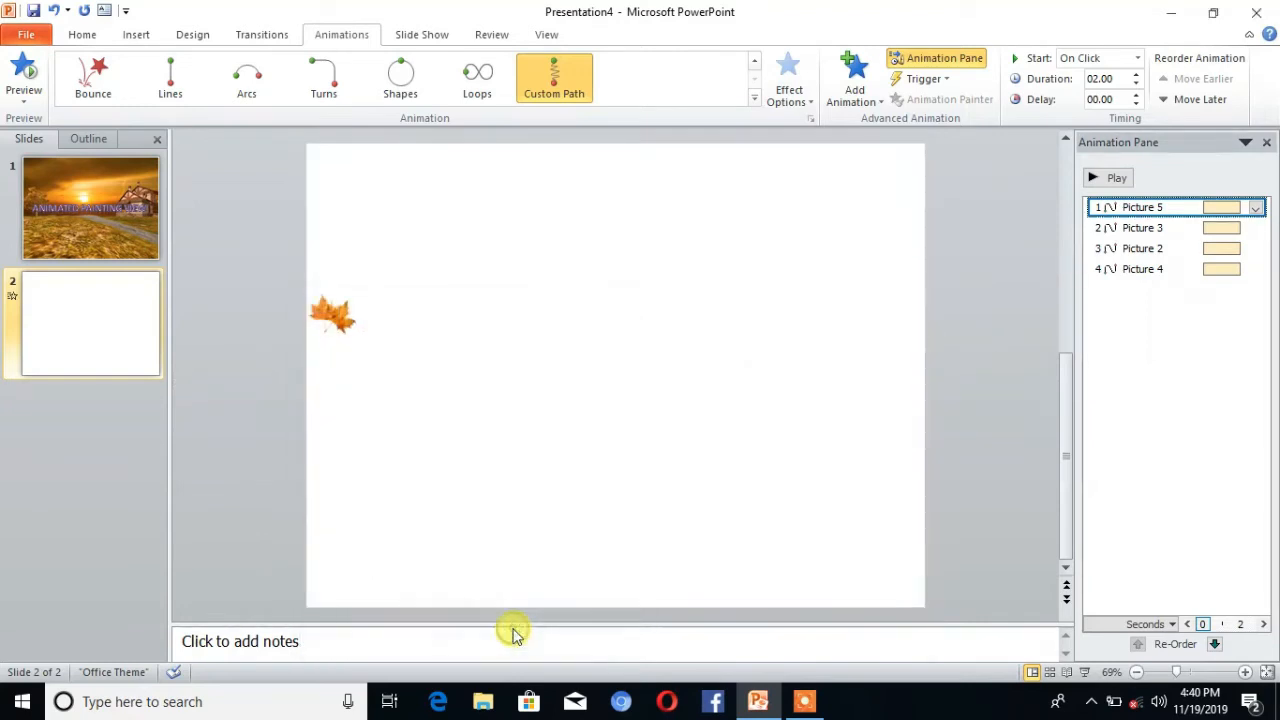
Set the smooth start and smooth end of Picture 3's custom path to 0 sec
left_click(1254, 228)
left_click(1256, 228)
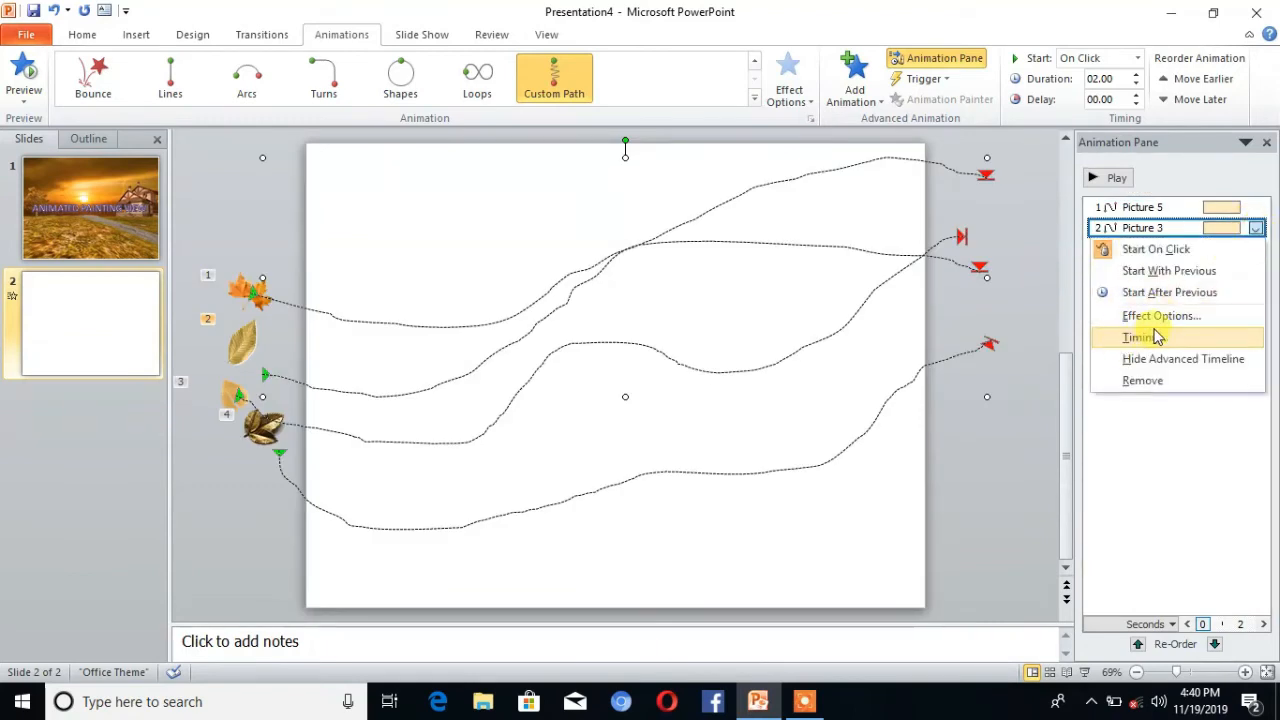
left_click(1145, 318)
left_click_drag(452, 398, 423, 428)
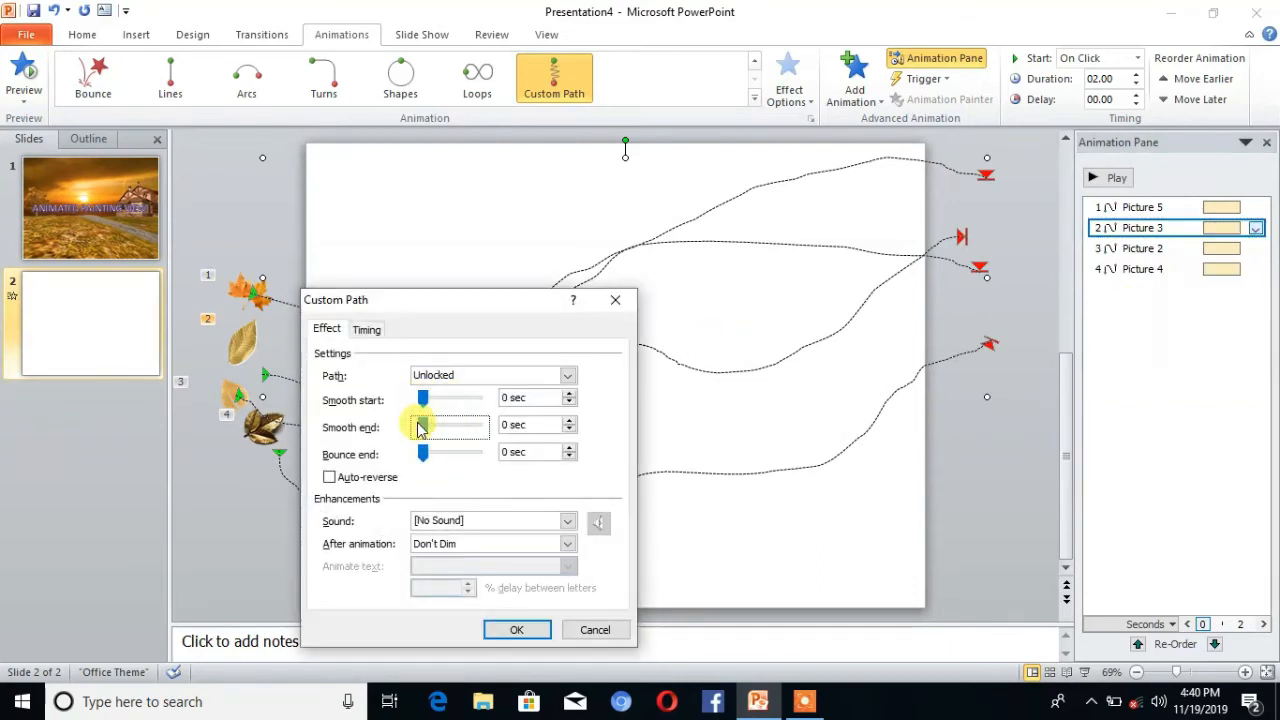
left_click(496, 631)
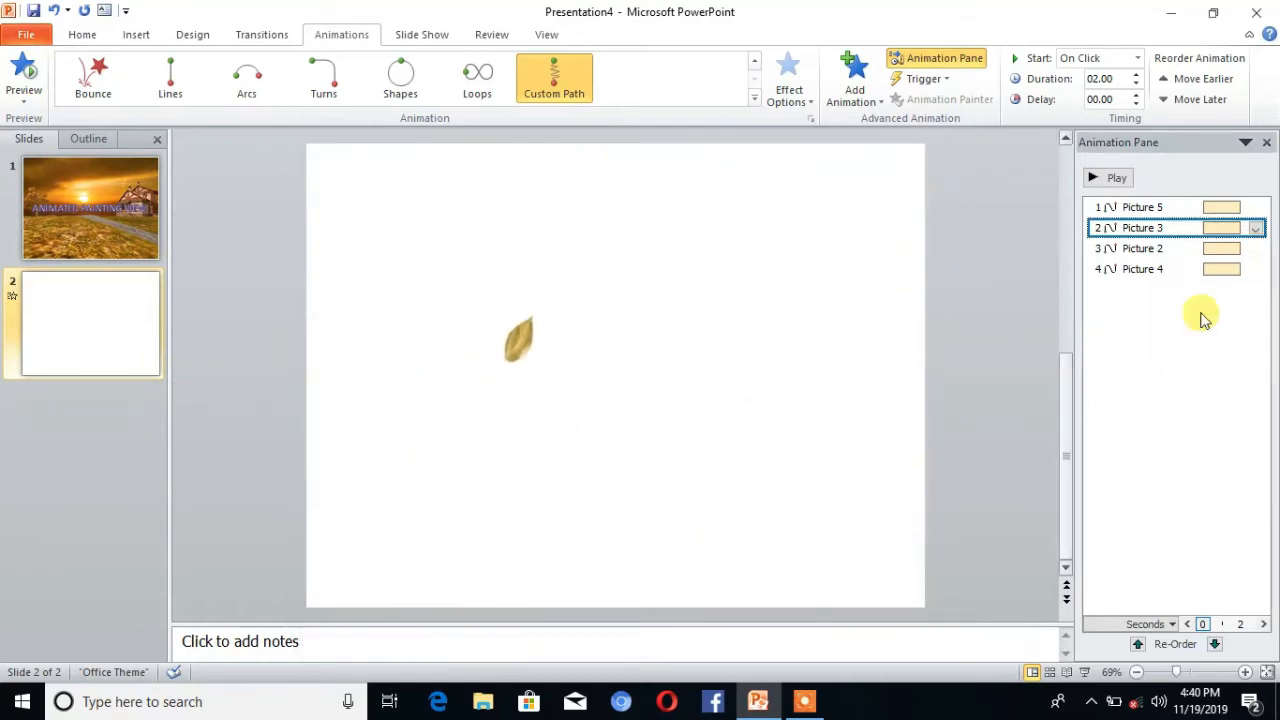
Set the smooth start and smooth end of Picture 2's custom path to 0 sec
left_click(1248, 248)
left_click(1255, 250)
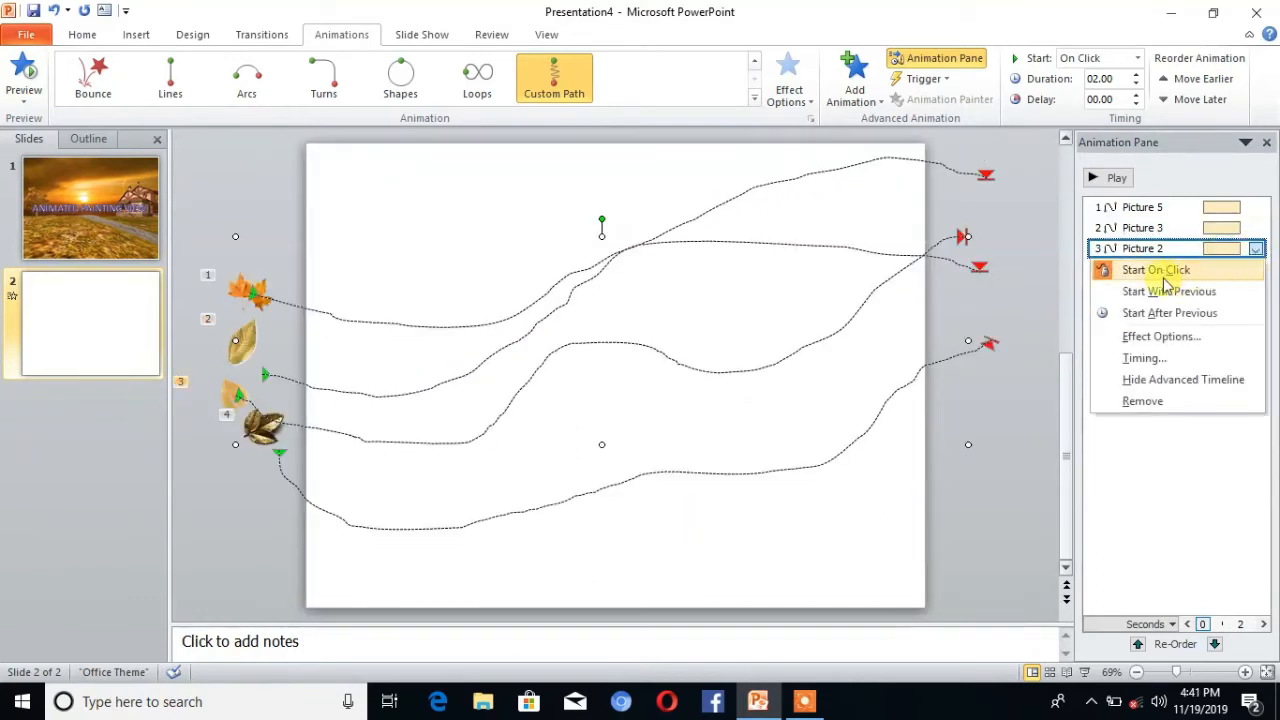
left_click(1142, 360)
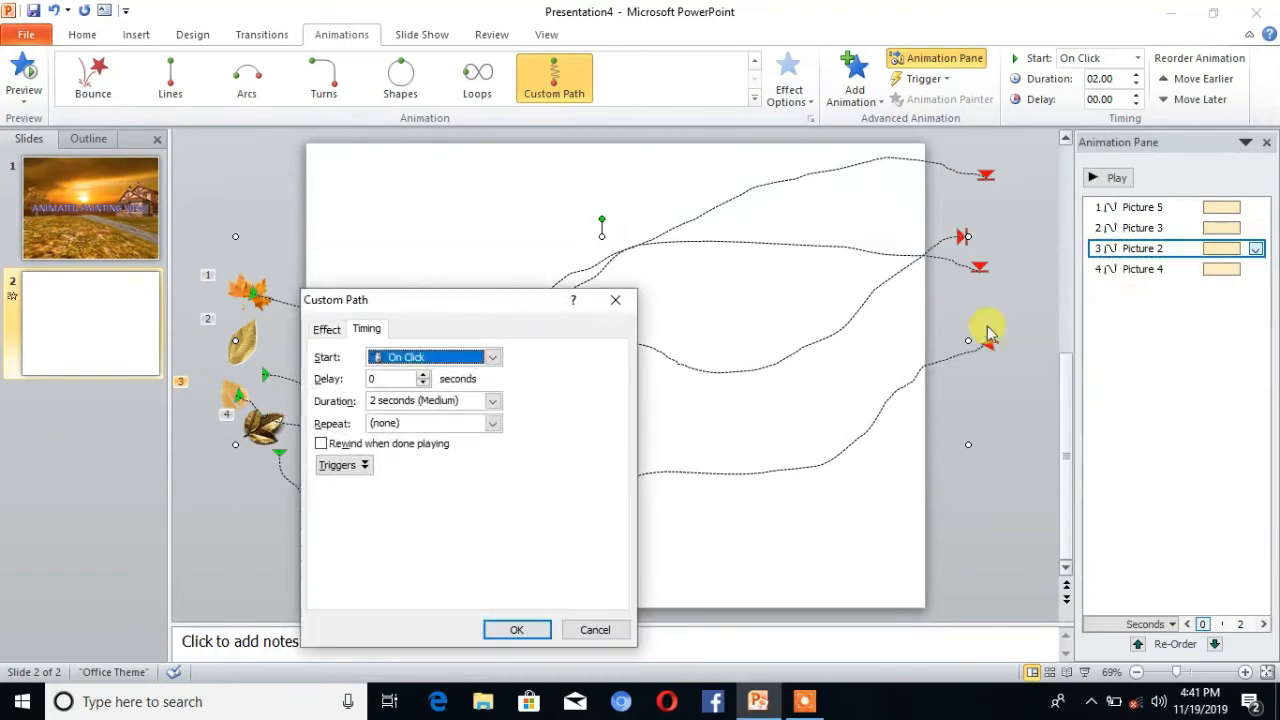
left_click(327, 330)
left_click_drag(450, 399, 421, 425)
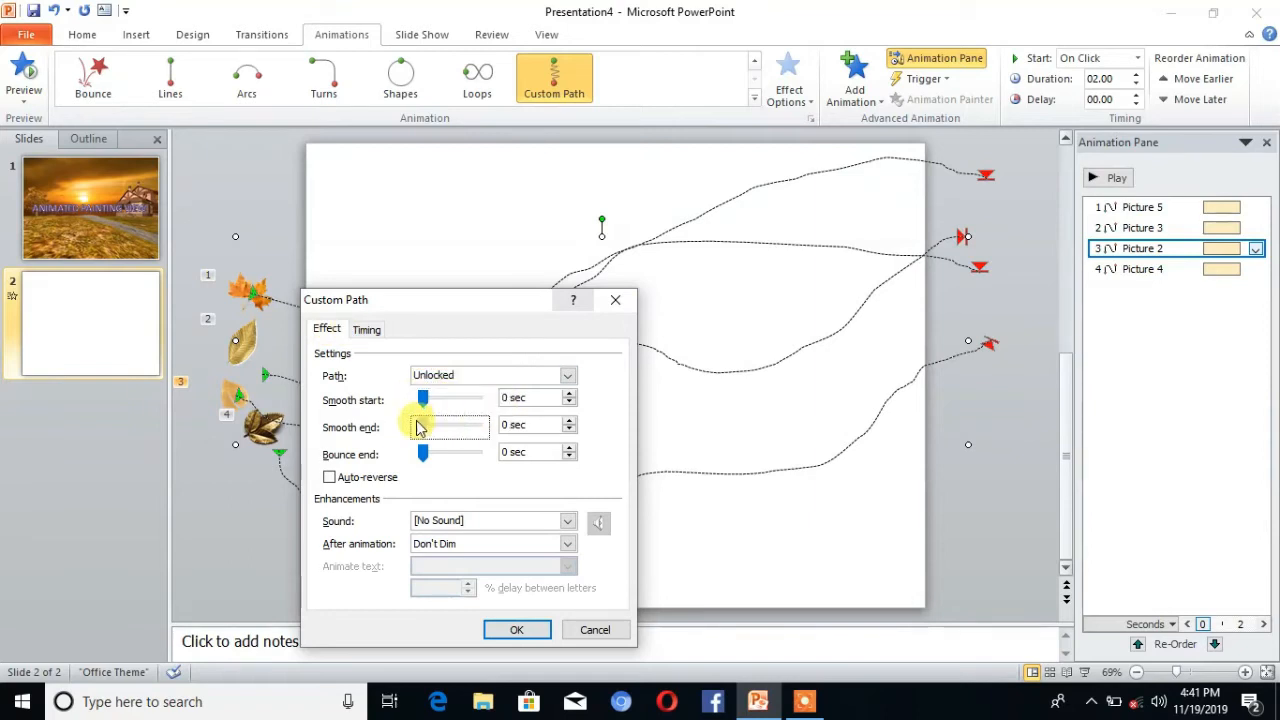
left_click(505, 632)
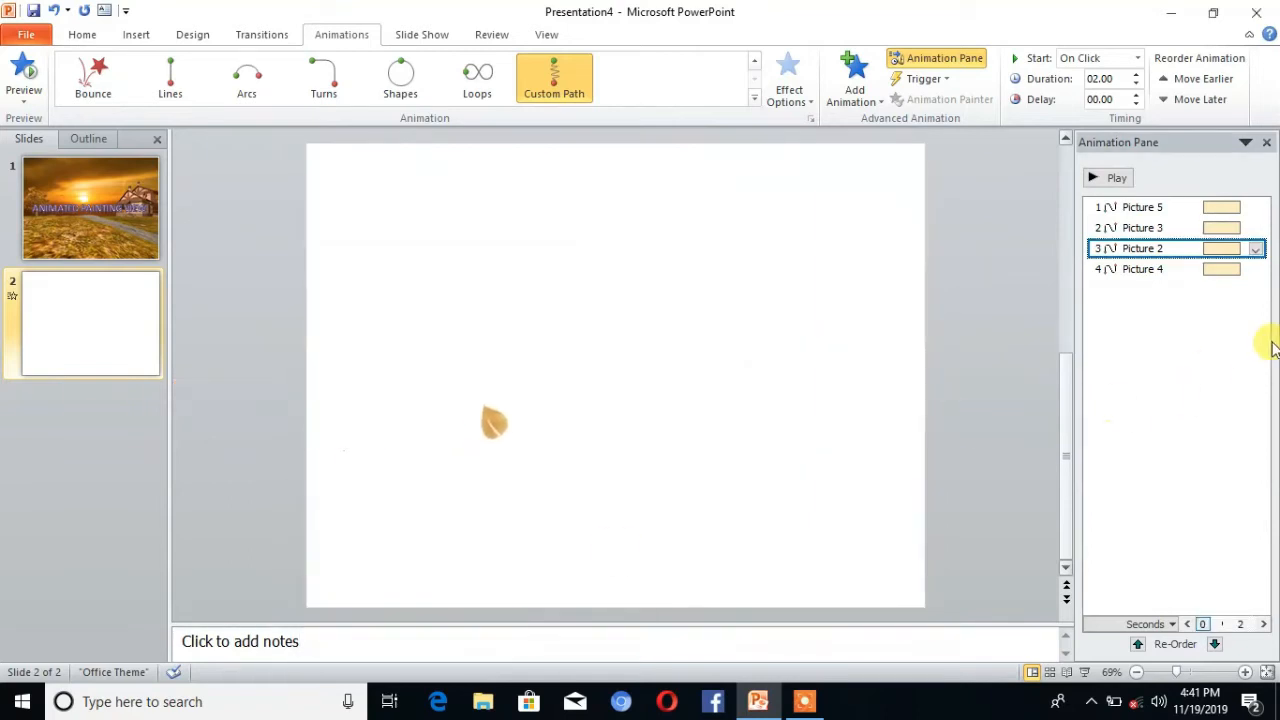
Set the smooth start and smooth end of Picture 4's custom path to 0 sec
left_click(1254, 268)
left_click(1255, 269)
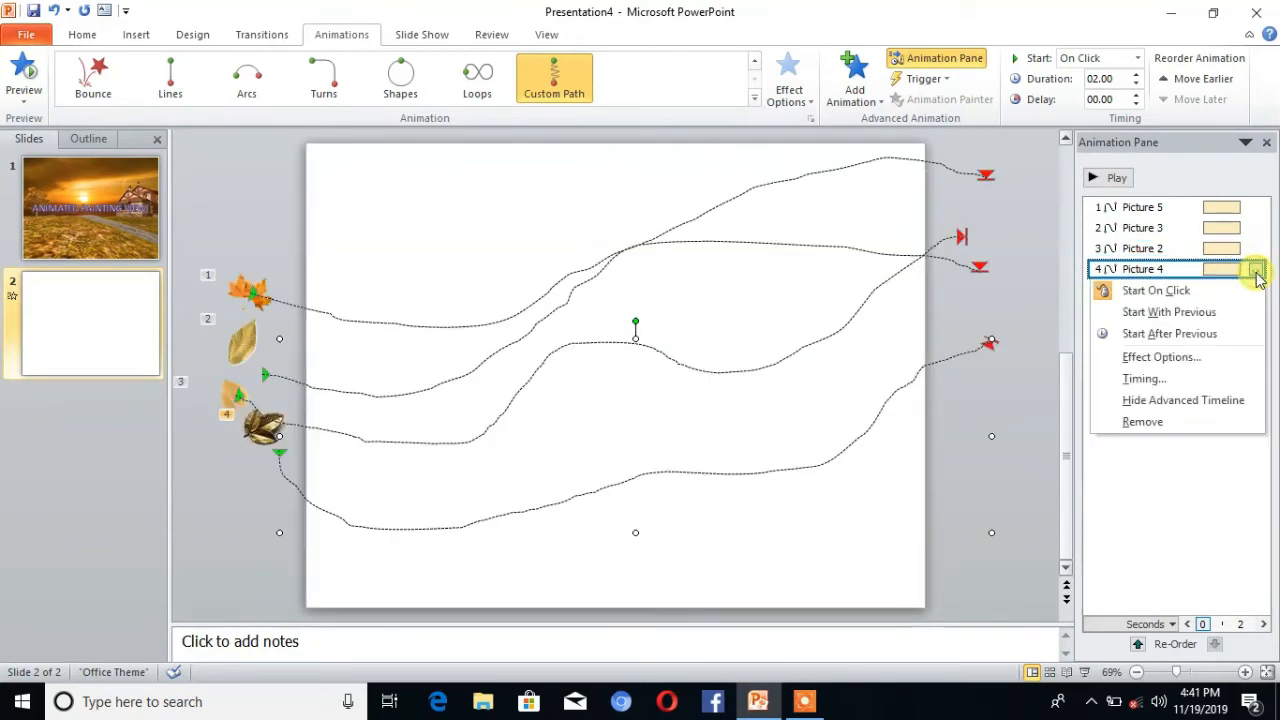
left_click(1146, 362)
left_click_drag(451, 397, 421, 426)
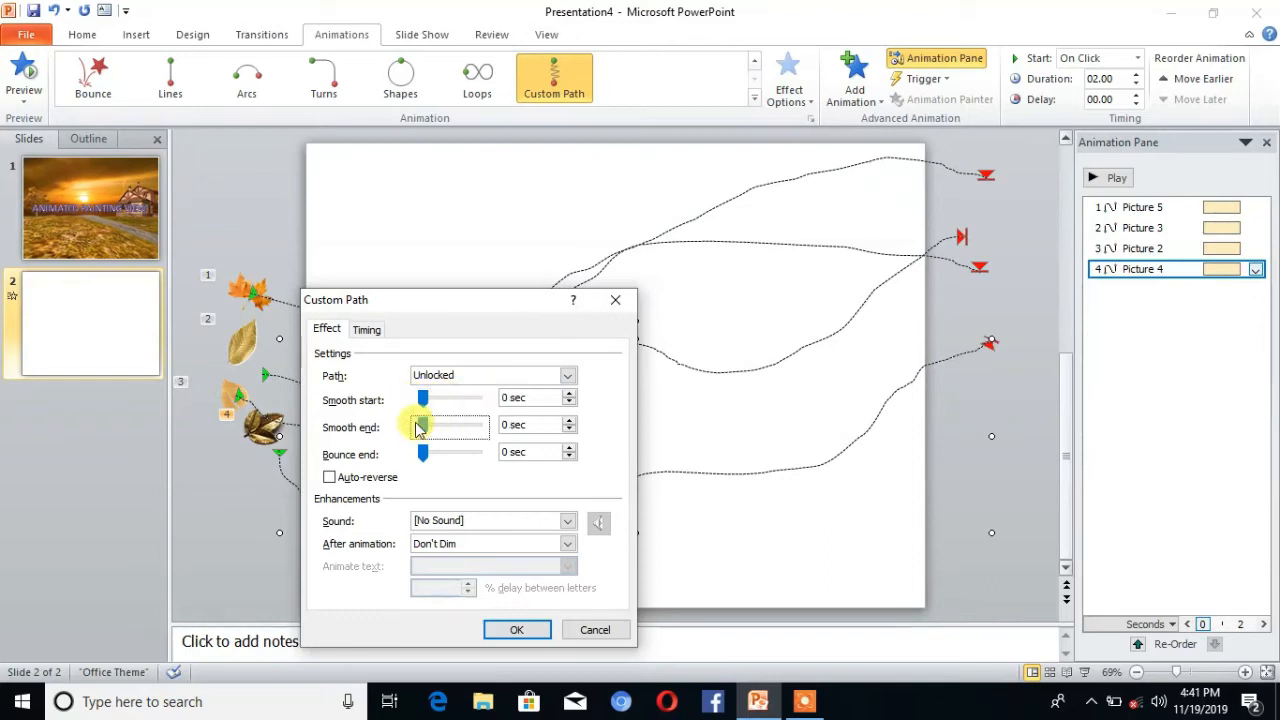
left_click(518, 630)
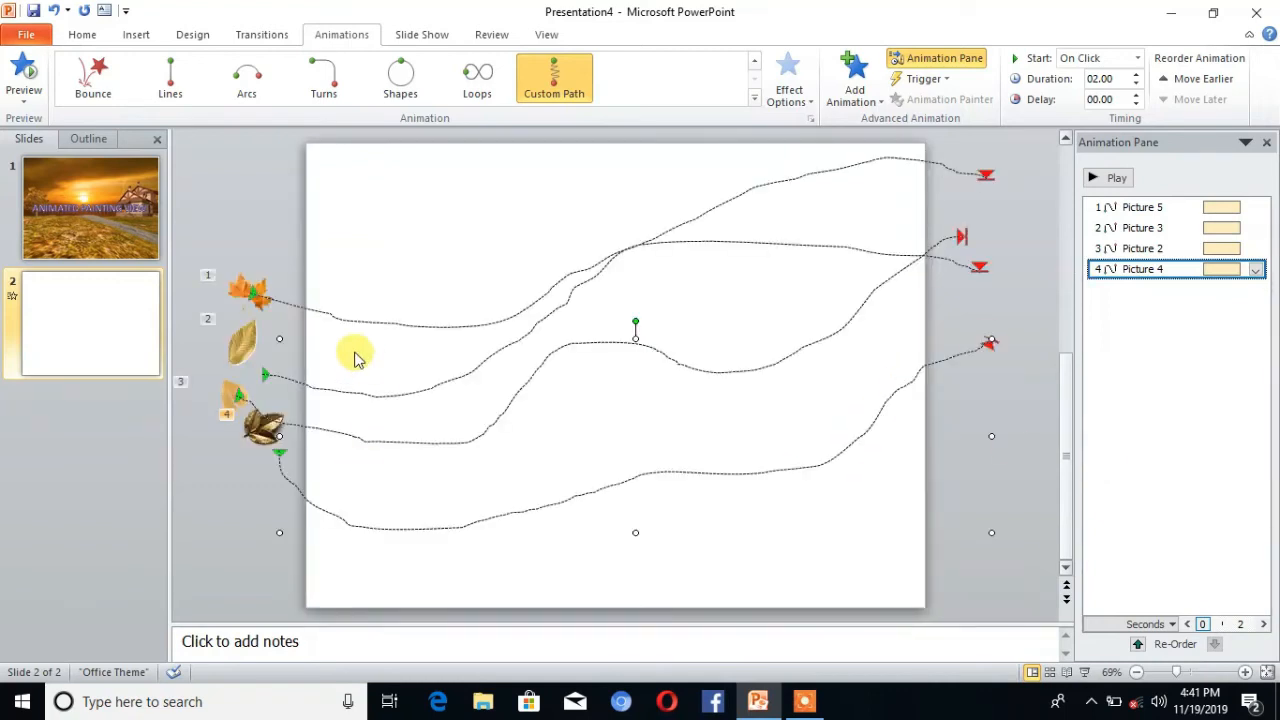
Make the orange maple leaf's animation start With Previous, with a 5-second duration and a 3-second delay
left_click(255, 300)
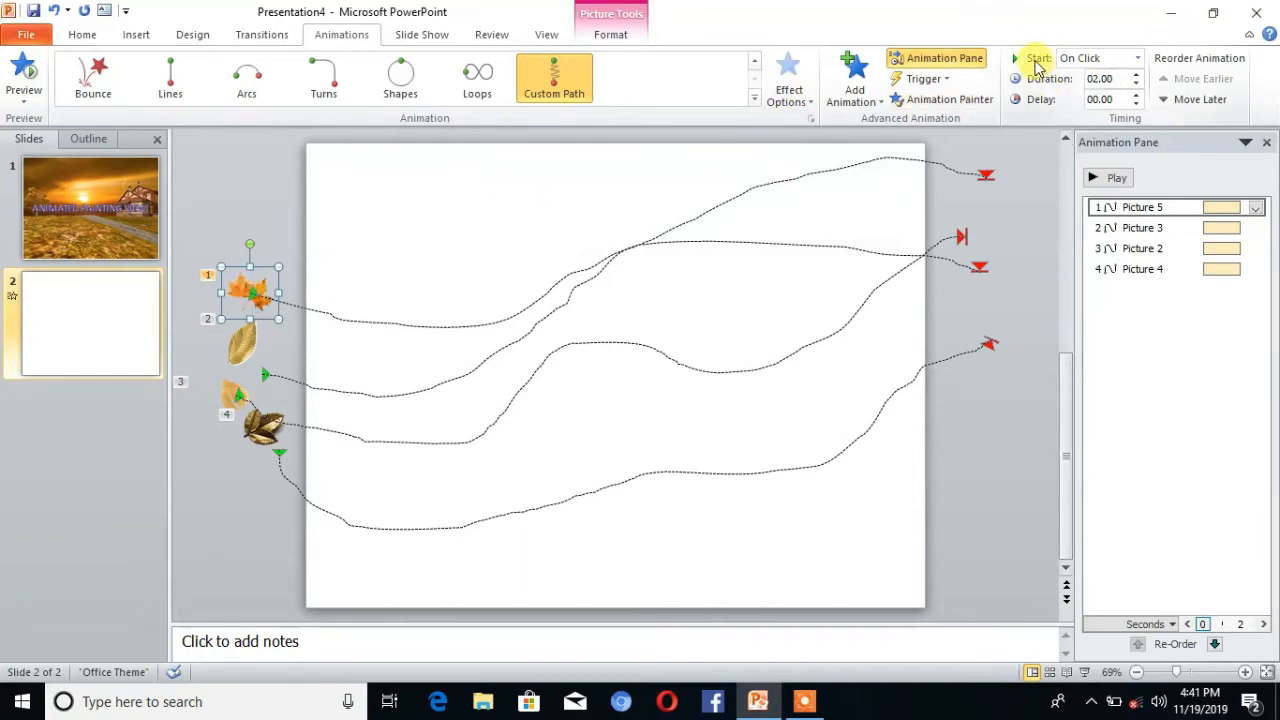
left_click(1137, 59)
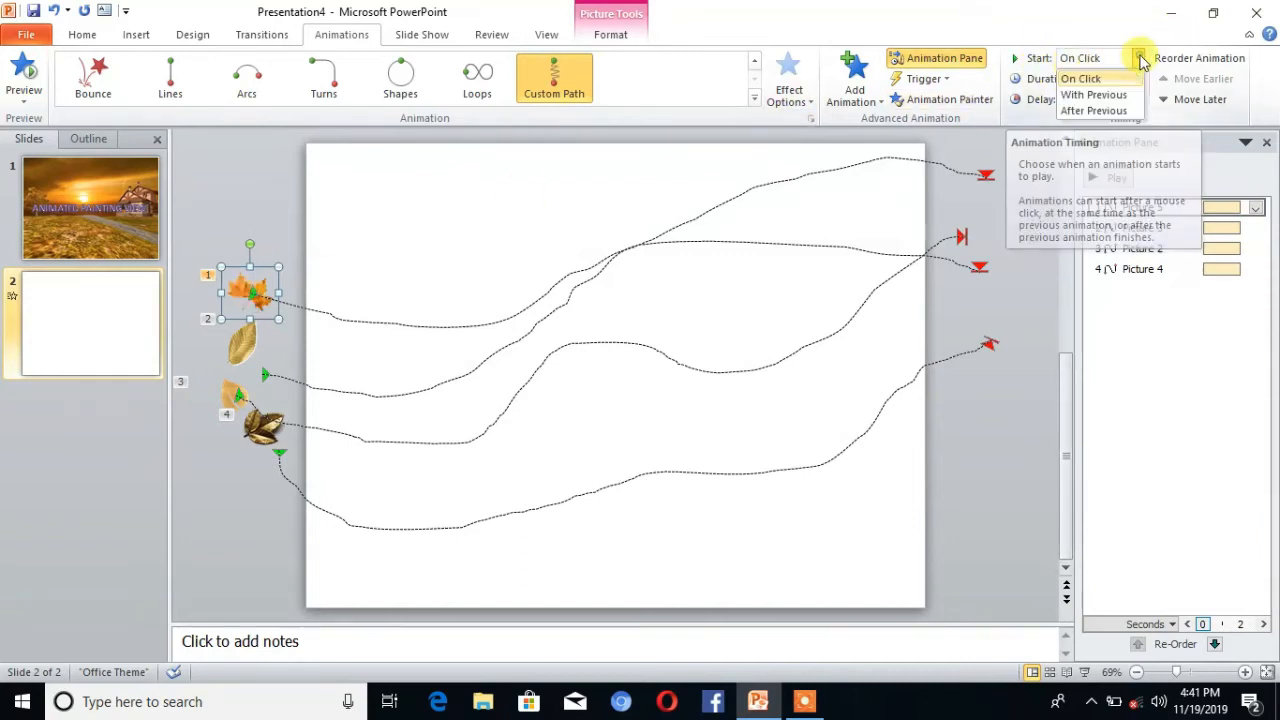
left_click(1076, 95)
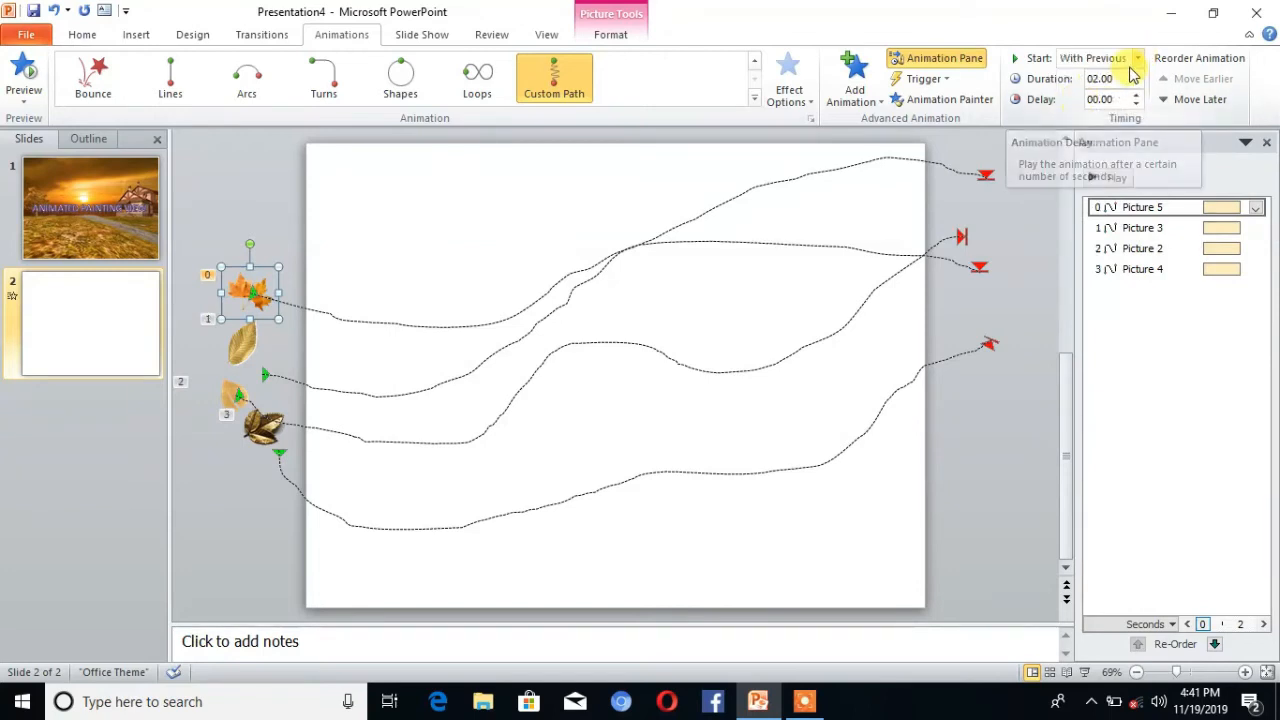
left_click(1137, 74)
left_click(1137, 74)
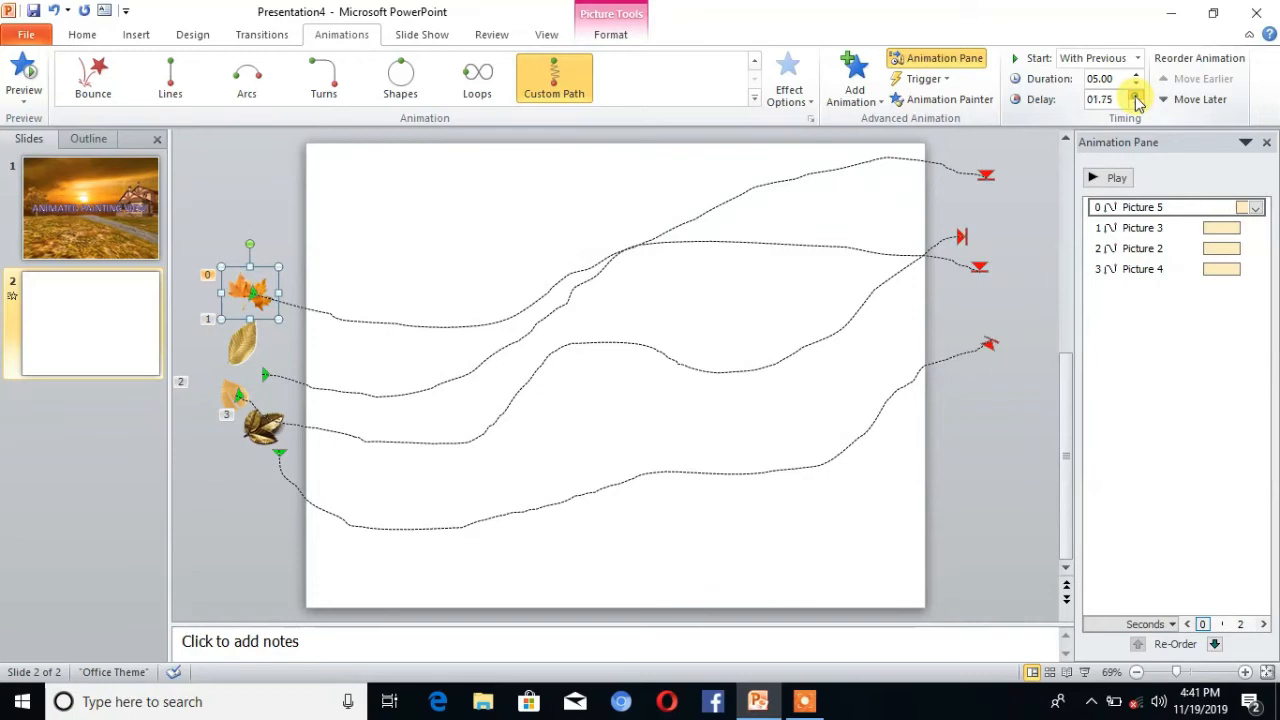
left_click(1135, 94)
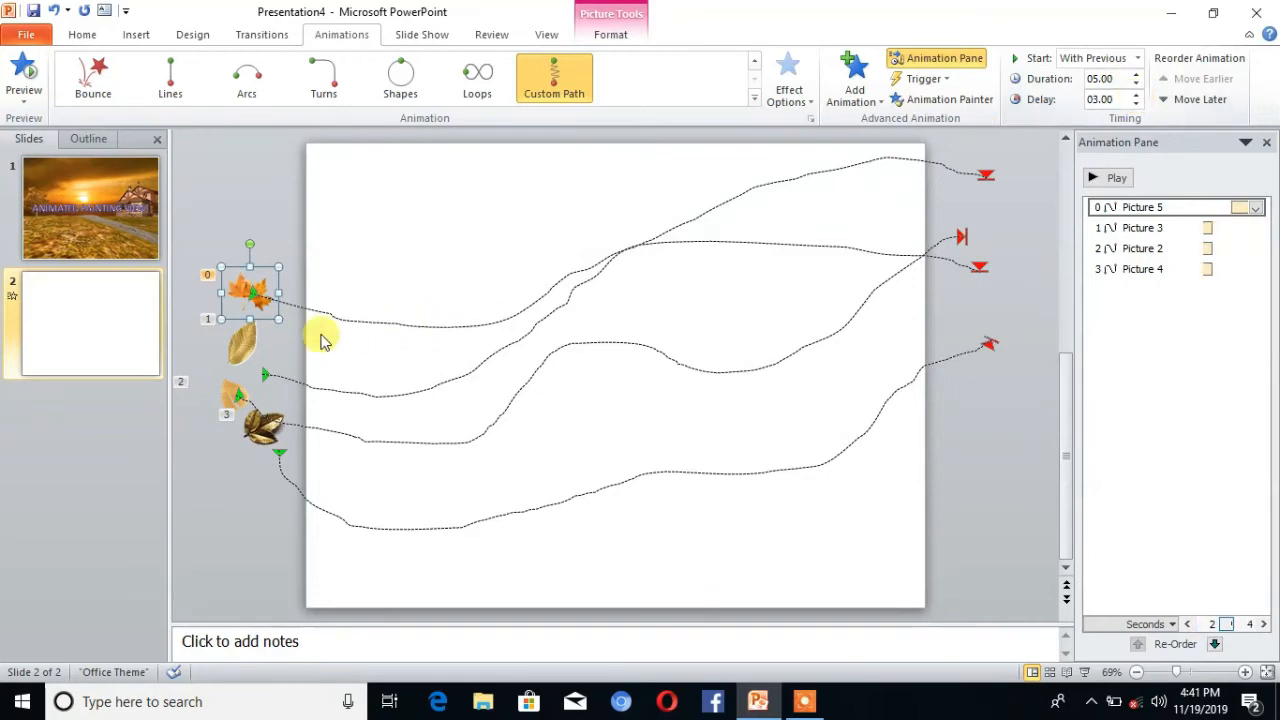
Make the animation of the oval leaf below the maple leaf start With Previous, with a 6-second duration
left_click(240, 338)
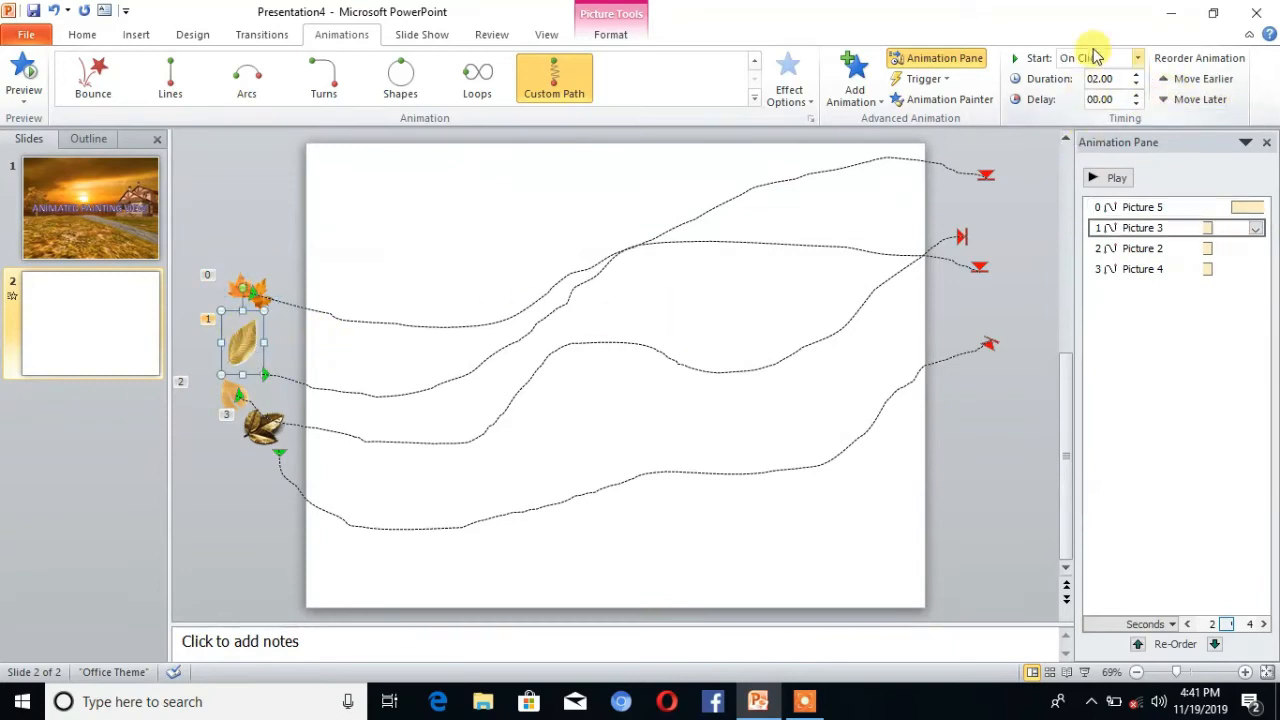
left_click(1138, 58)
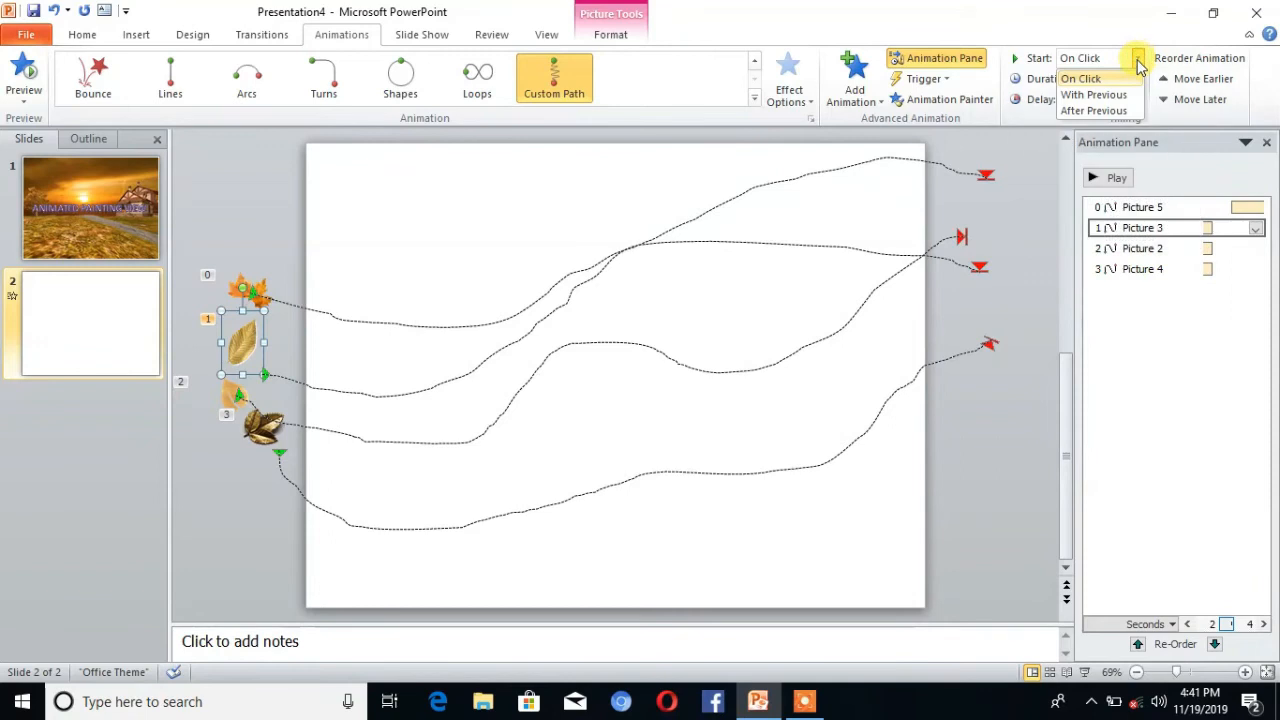
left_click(1098, 94)
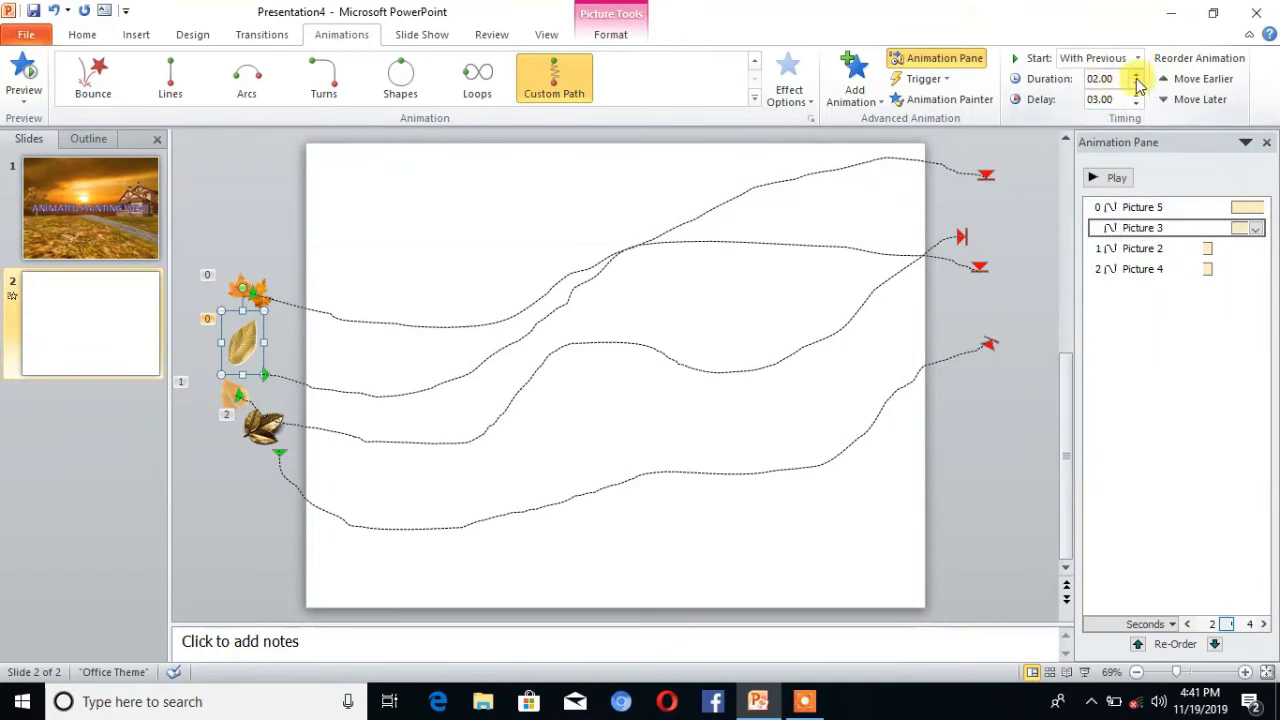
left_click(1136, 75)
left_click(1136, 75)
left_click(1136, 75)
left_click(1136, 75)
left_click(1136, 75)
left_click(1136, 75)
left_click(1136, 75)
left_click(1136, 75)
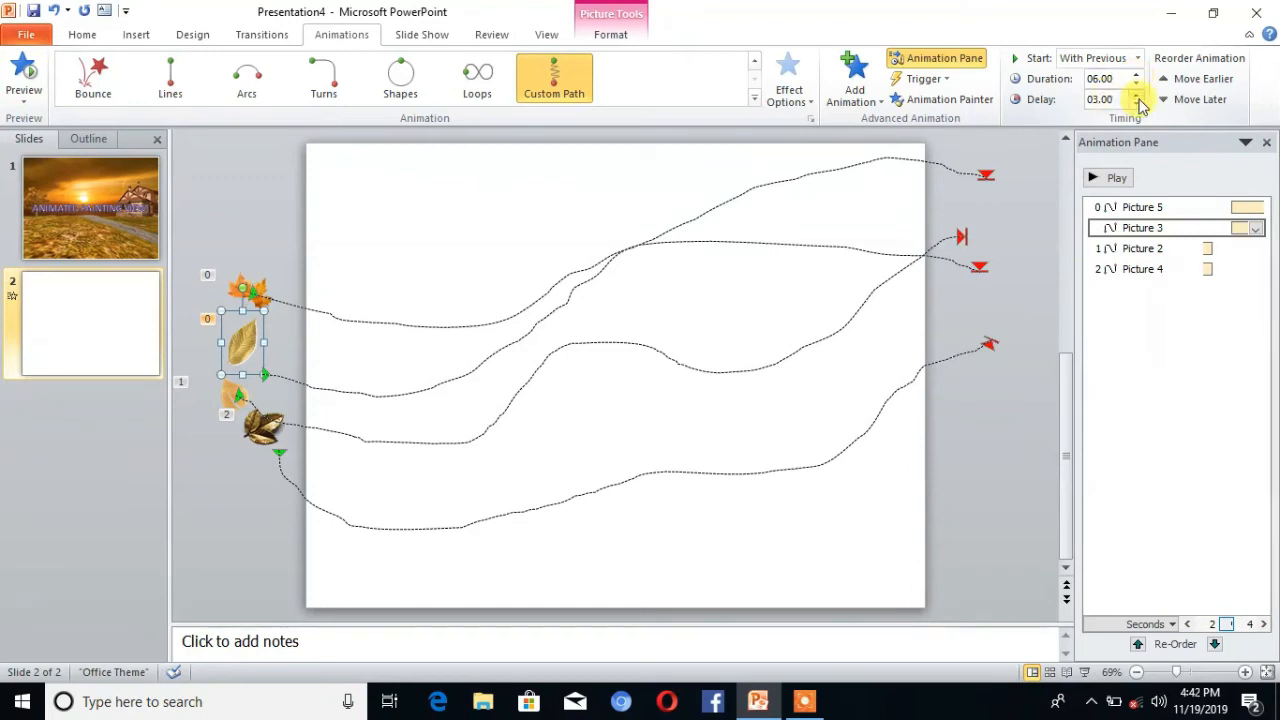
Make the dark brown leaf's animation start With Previous, with a 7.5-second duration and a 4-second delay
left_click(262, 430)
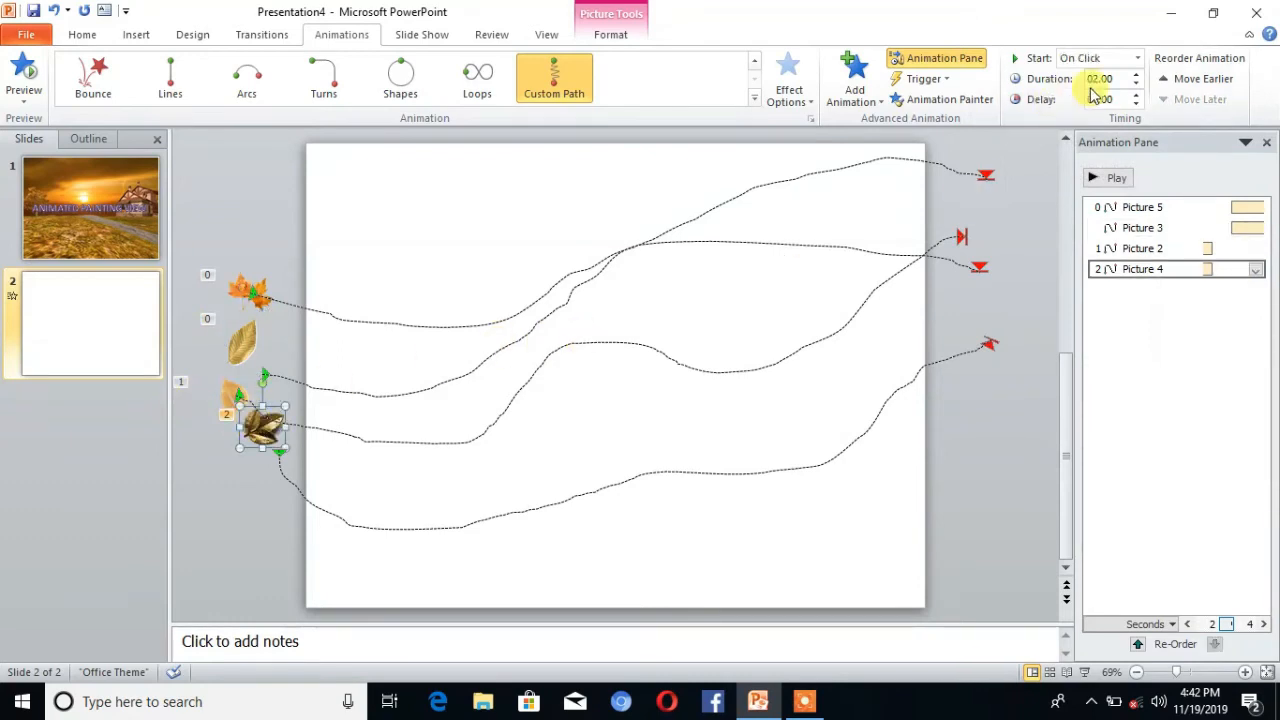
left_click(1137, 58)
left_click(1100, 92)
left_click(1137, 74)
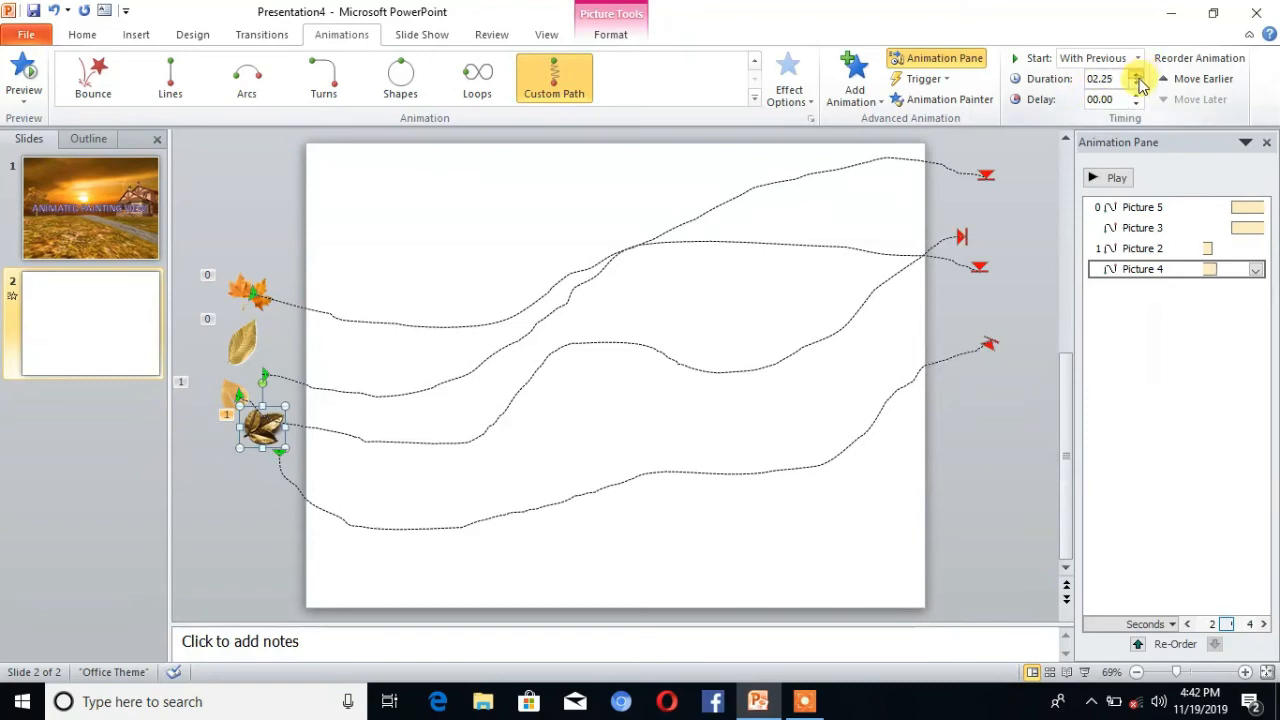
left_click(1137, 74)
left_click(1137, 74)
left_click(1137, 74)
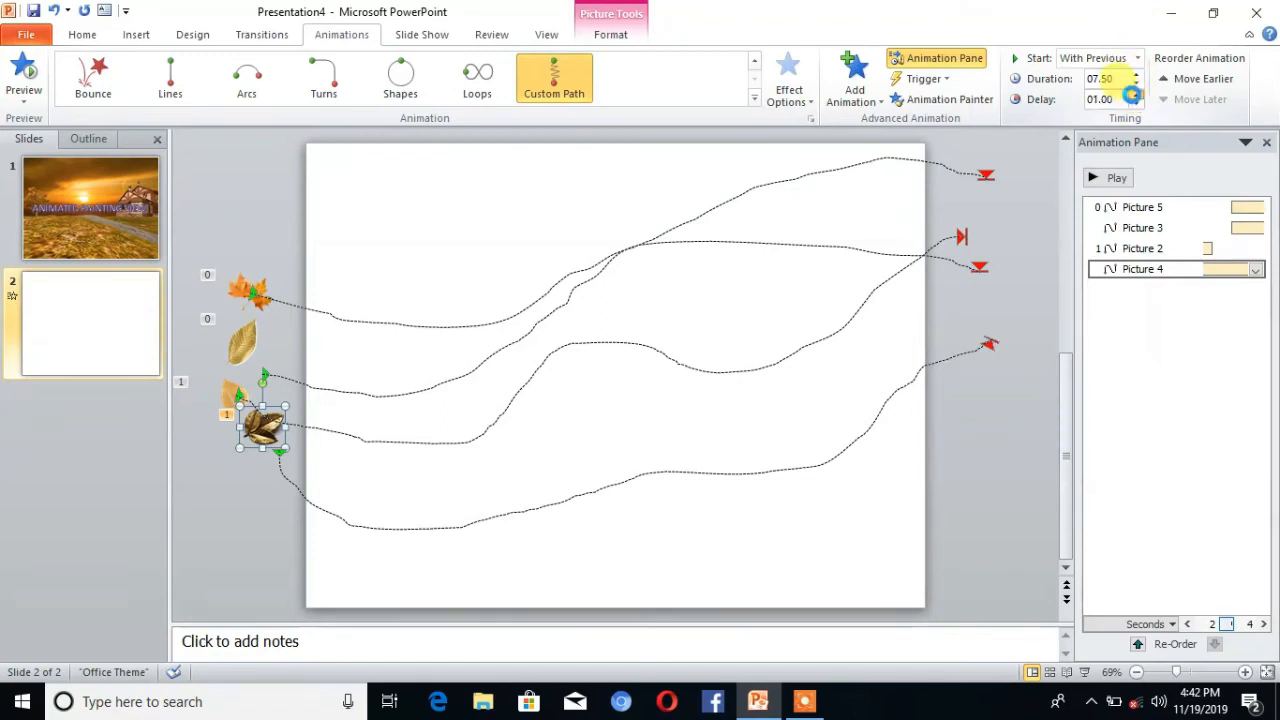
left_click(1135, 95)
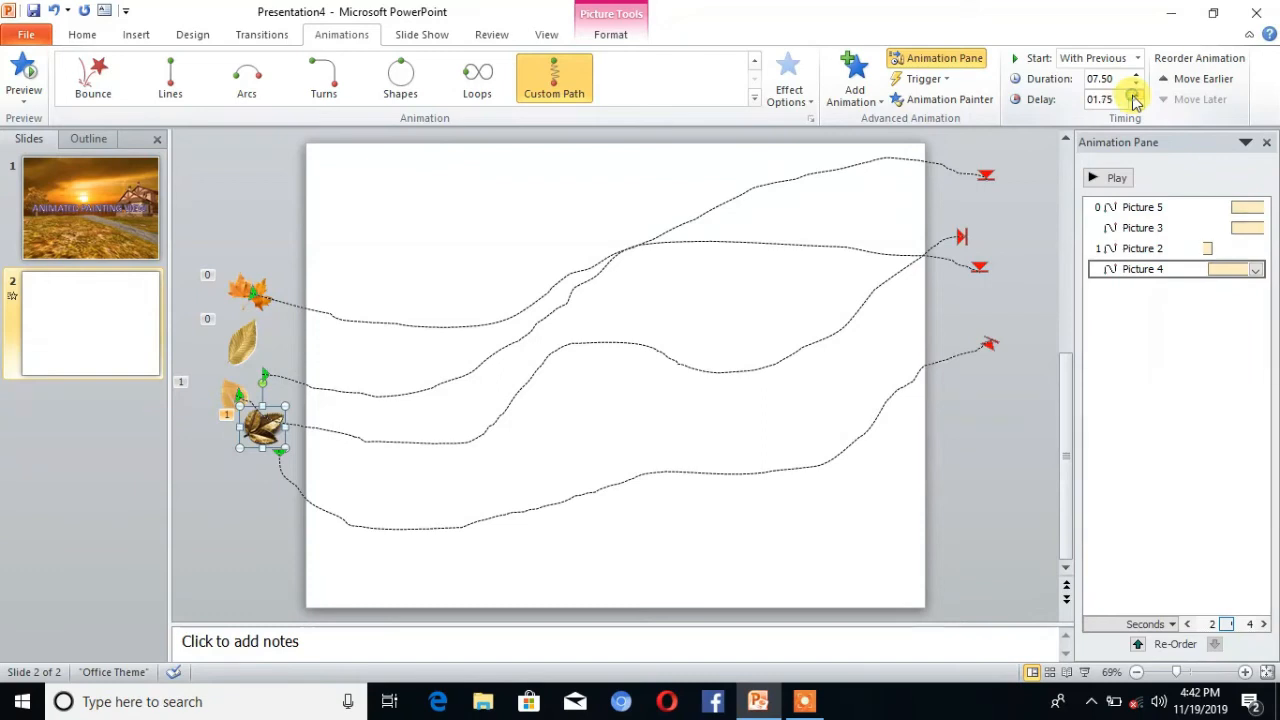
left_click(1135, 96)
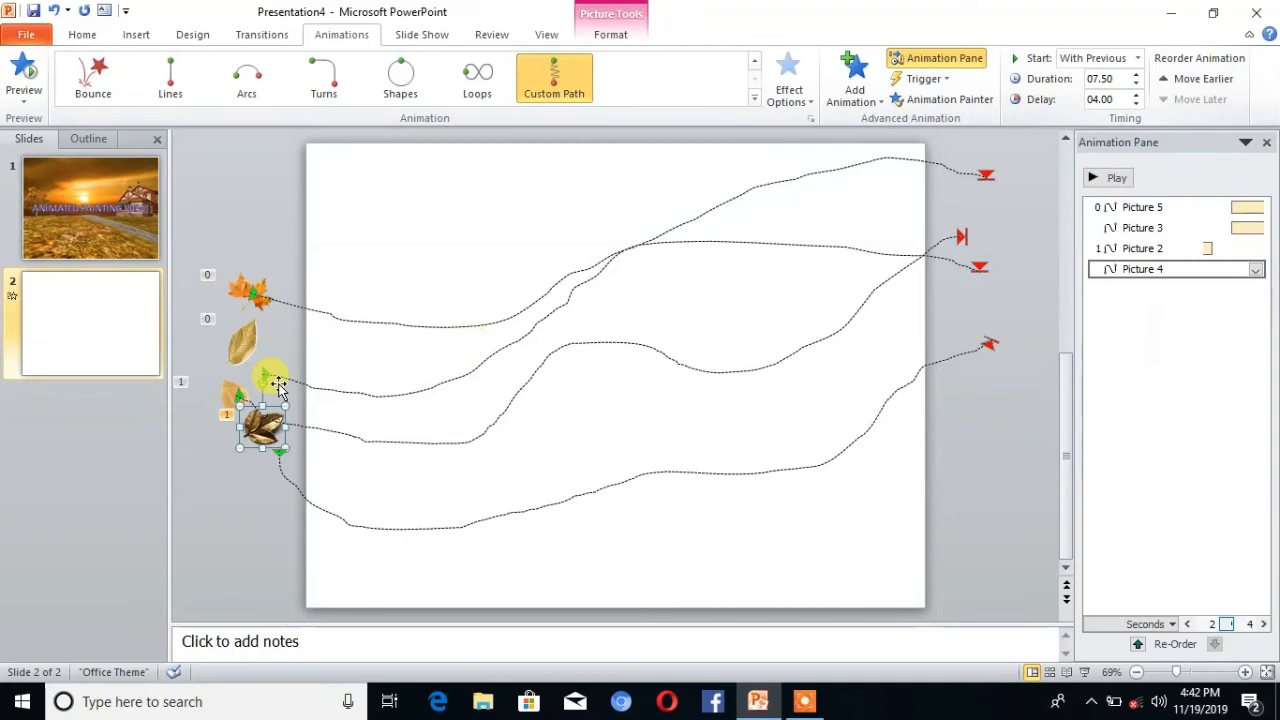
Make the pale leaf's animation above the dark brown leaf start With Previous, with a 5.25-second duration and a 4.25-second delay
left_click(230, 395)
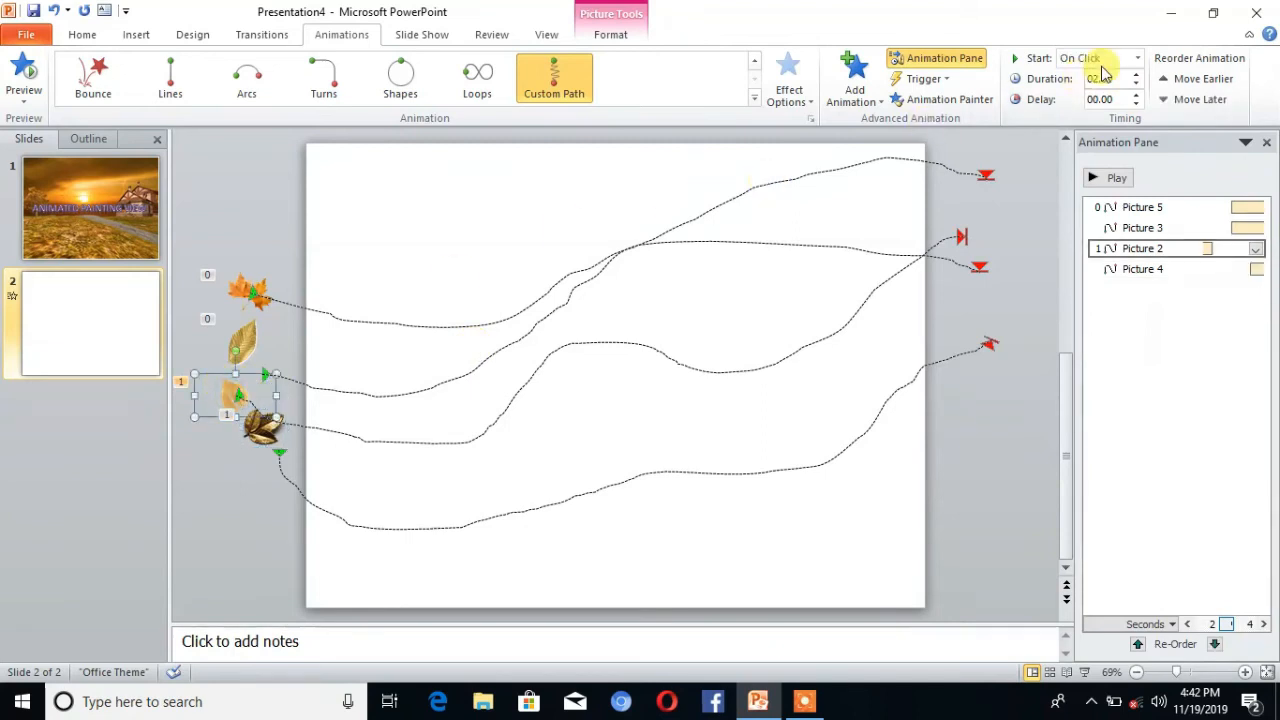
left_click(1137, 62)
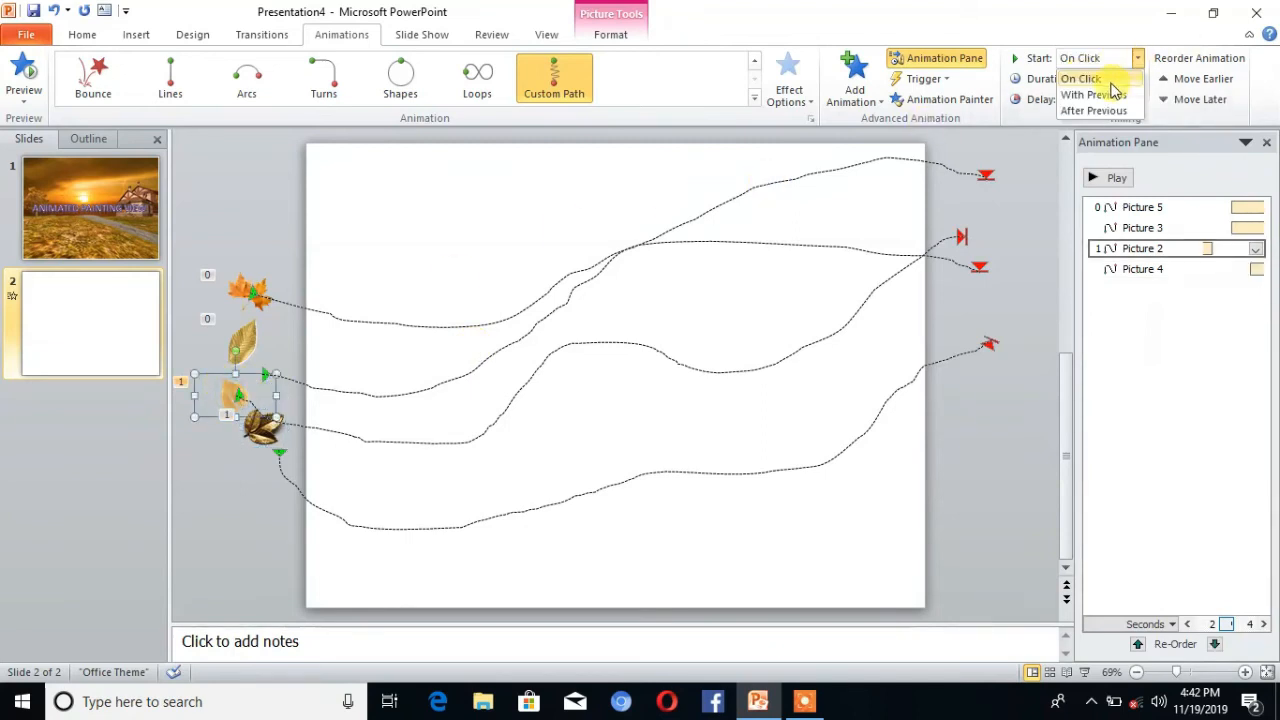
left_click(1112, 94)
left_click(1135, 74)
left_click(1135, 74)
left_click(1135, 74)
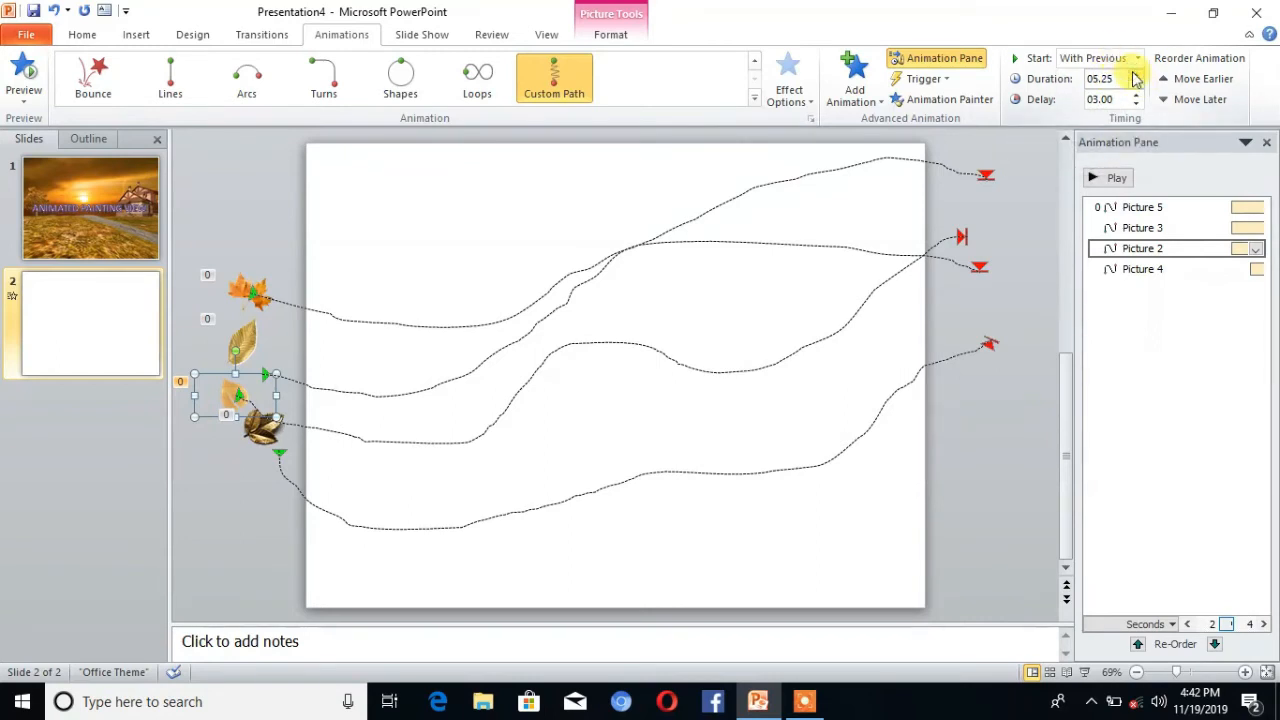
left_click(1136, 93)
left_click(1136, 93)
left_click(1136, 93)
left_click(1136, 93)
left_click(1136, 93)
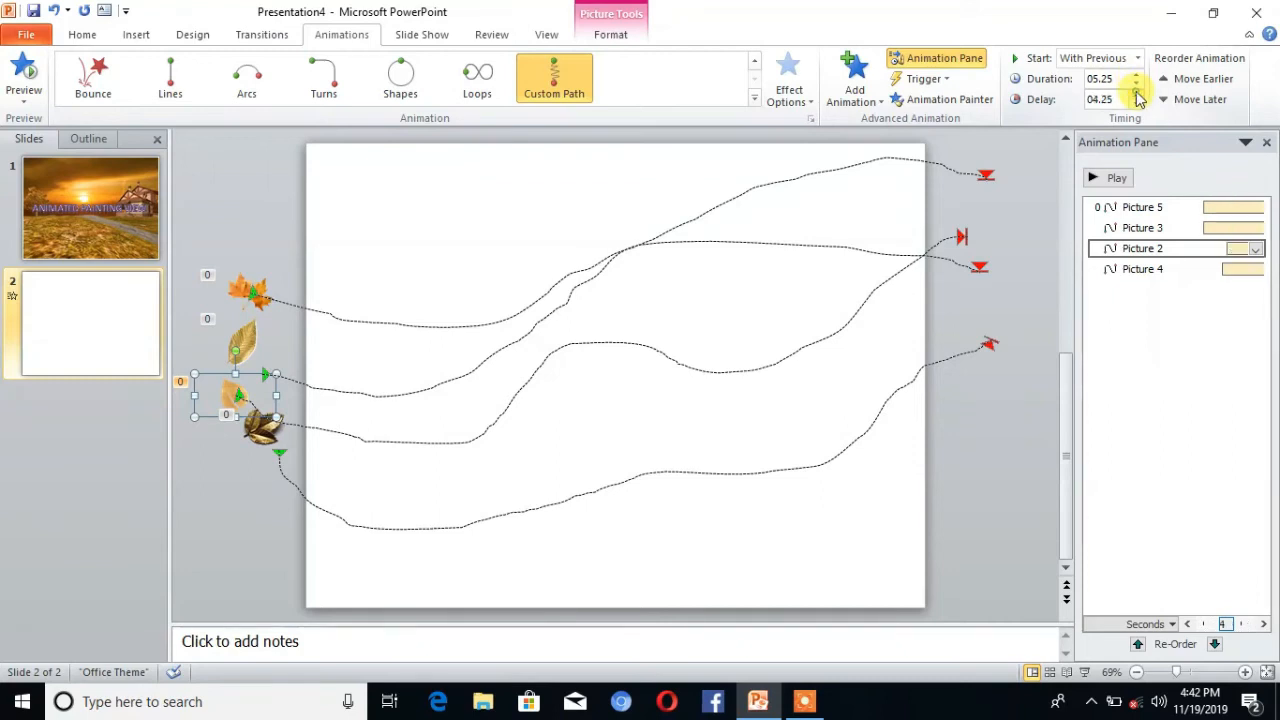
Place a copy of the animated orange maple leaf below the other leaves, with a 7.5-second duration and a 4-second delay
left_click(258, 436)
left_click(256, 287)
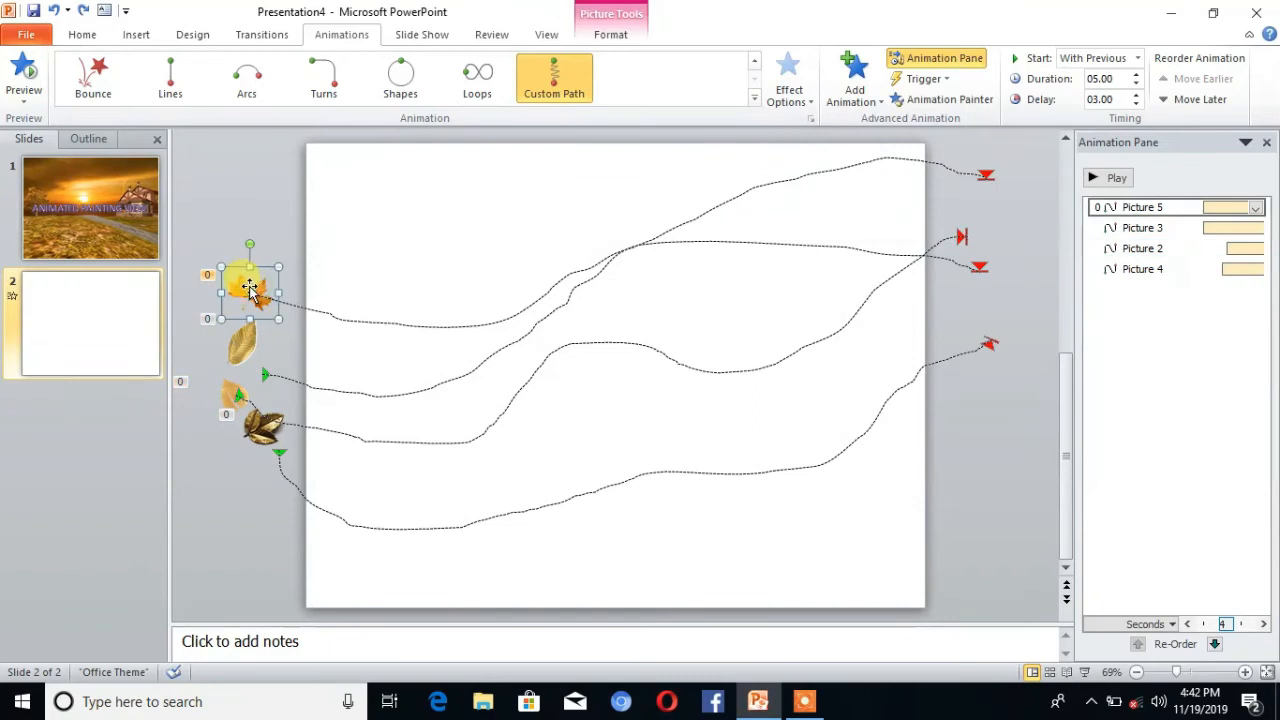
key("ctrl+v")
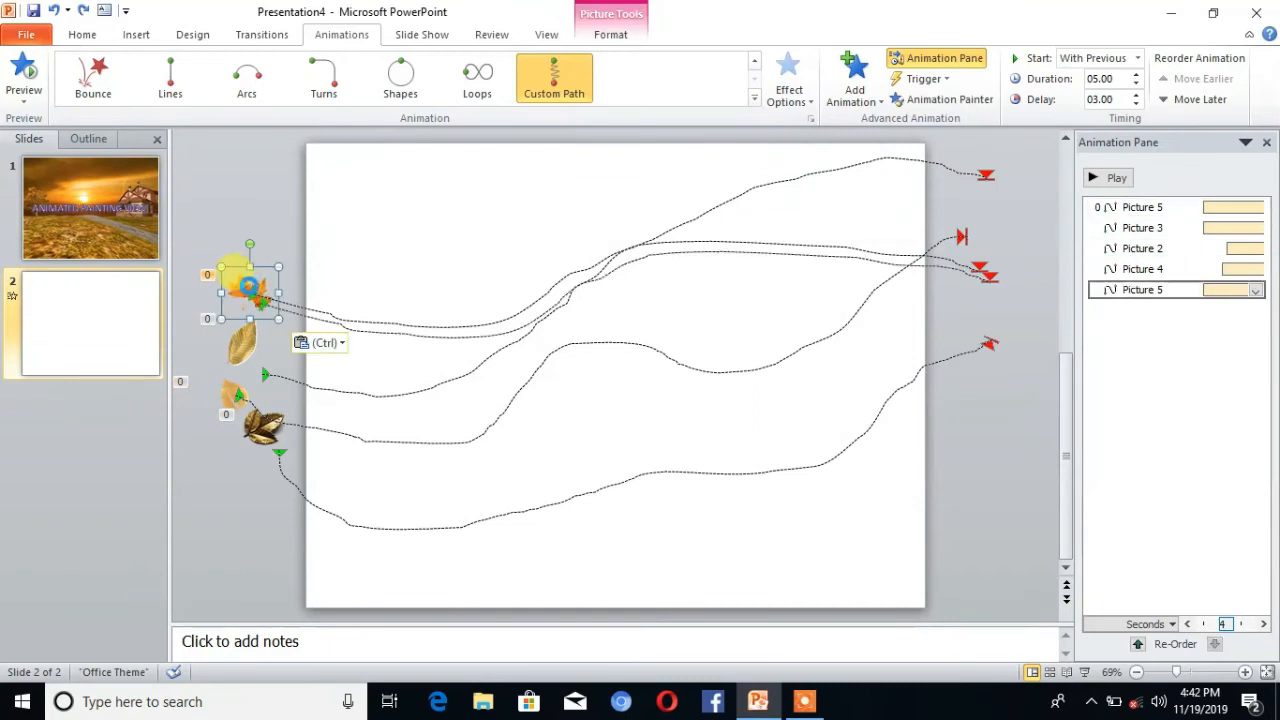
left_click_drag(249, 369, 232, 505)
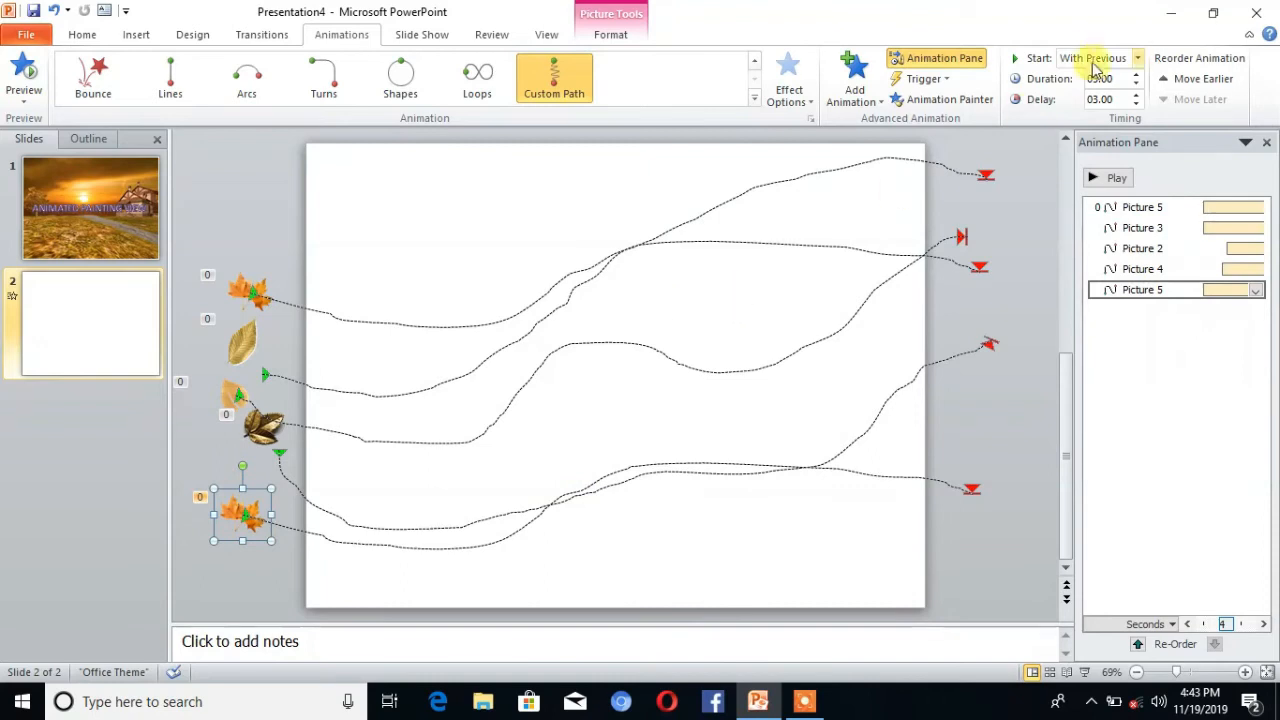
left_click(1137, 73)
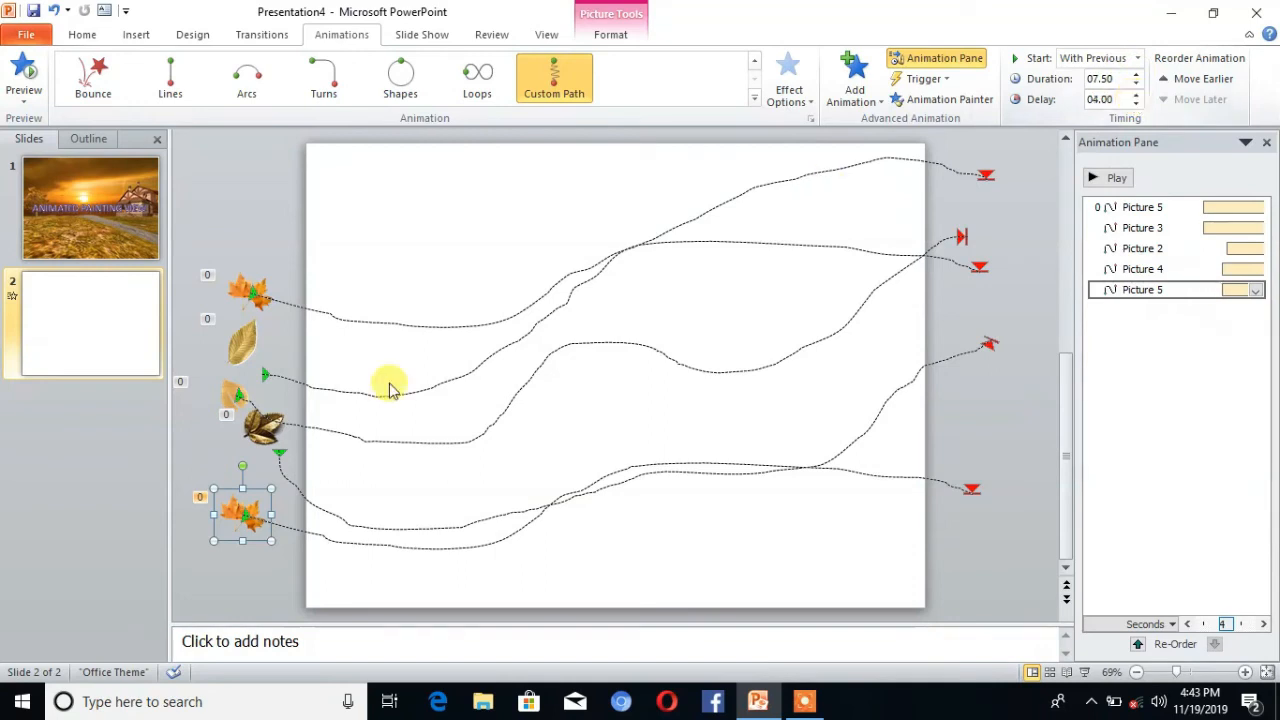
Copy the dark brown leaf with its motion path and place the copy just below the upper maple leaf
left_click(250, 432)
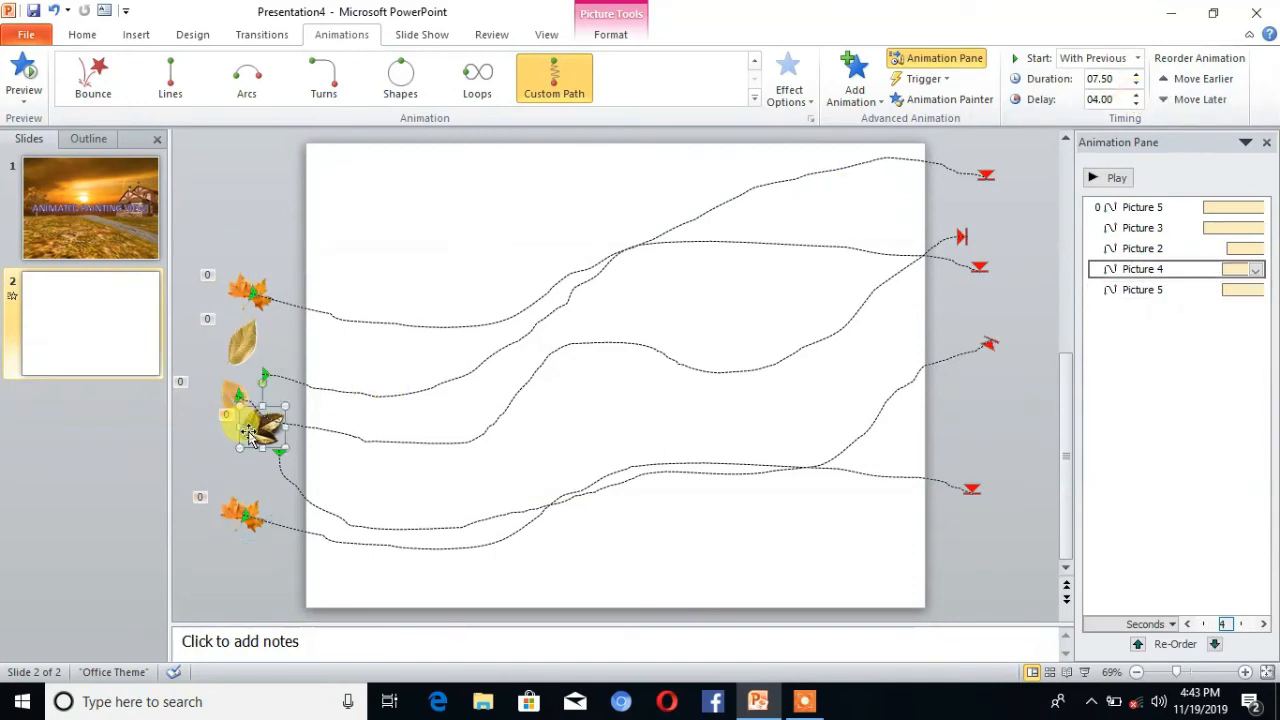
key("ctrl+v")
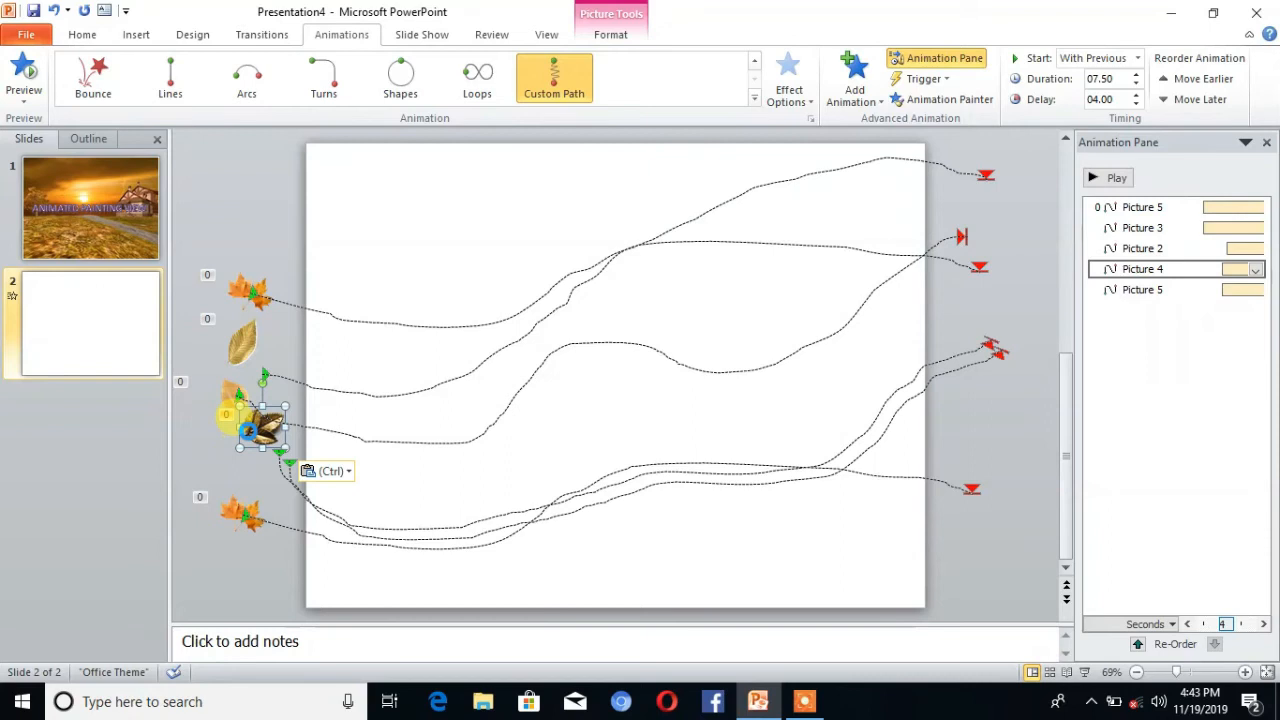
left_click_drag(254, 428, 225, 316)
Set the copied dark brown leaf's animation to an 8.25-second duration and a 4.75-second delay
left_click(1136, 73)
left_click(1136, 73)
left_click(1136, 73)
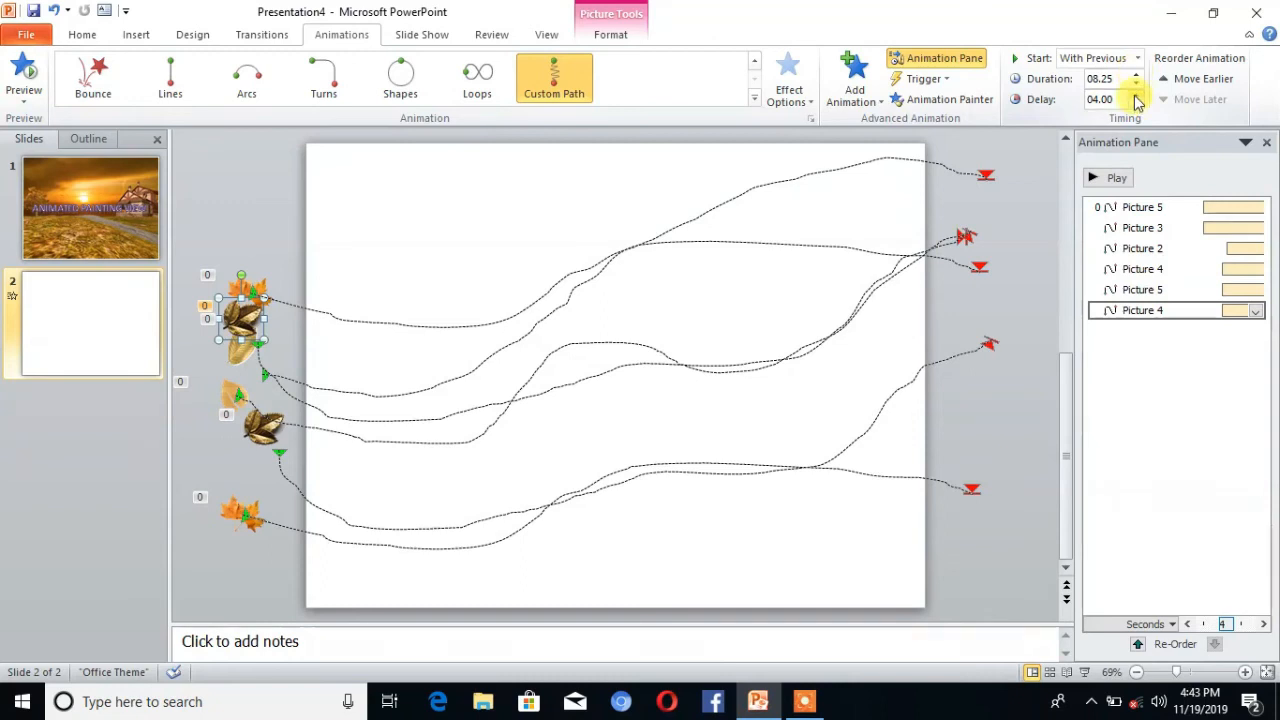
left_click(1136, 94)
left_click(1136, 94)
left_click(1136, 94)
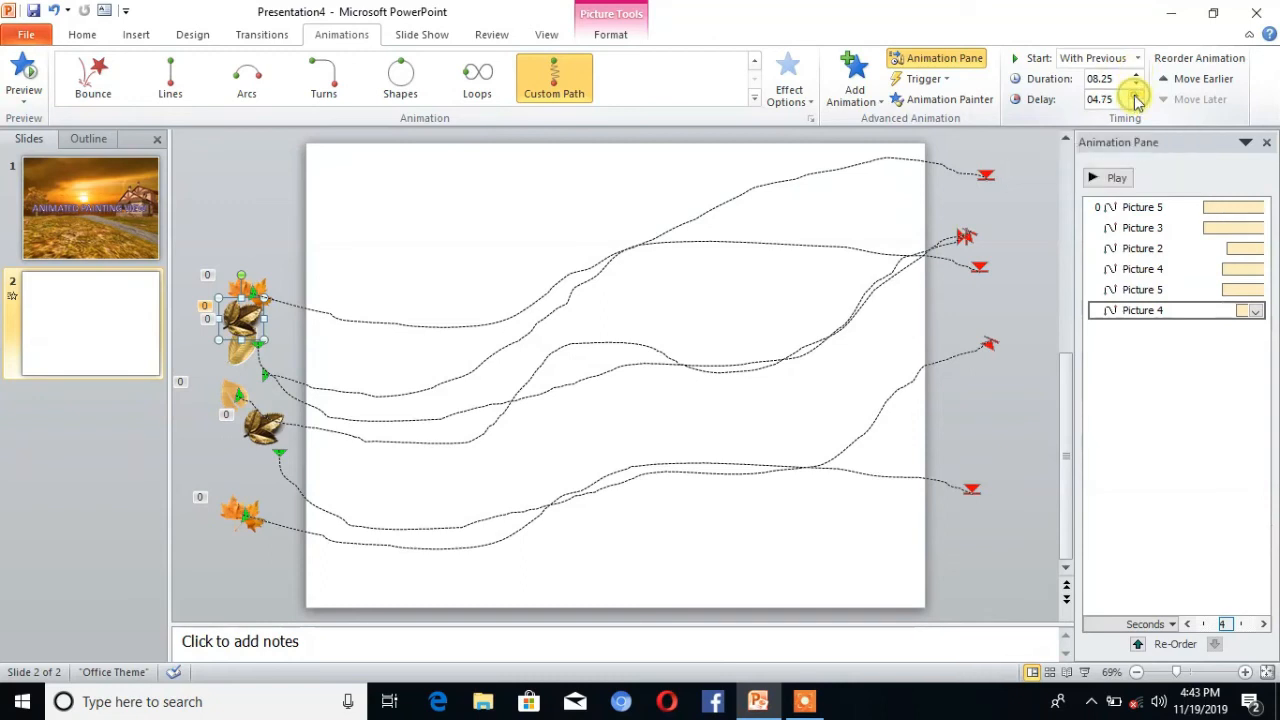
Copy the small pale leaf with its motion path and place the copy between the lower dark brown leaf and the bottom maple leaf
left_click(239, 403)
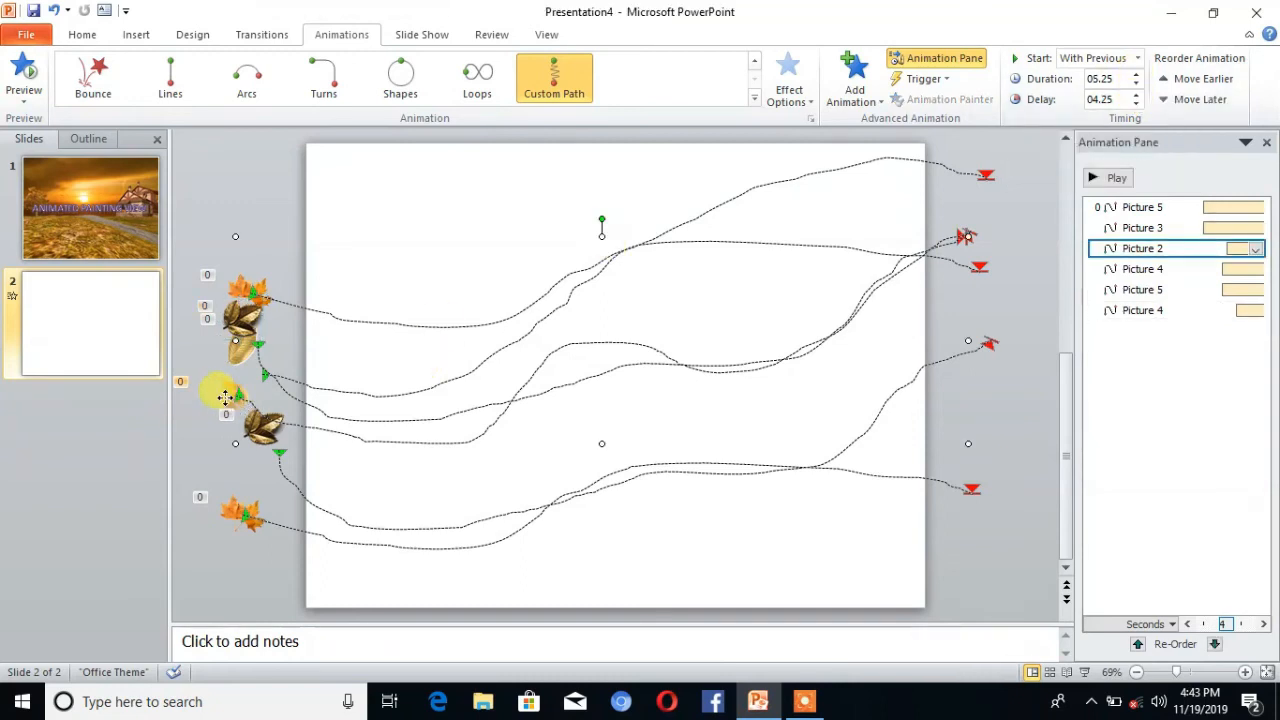
left_click(226, 400)
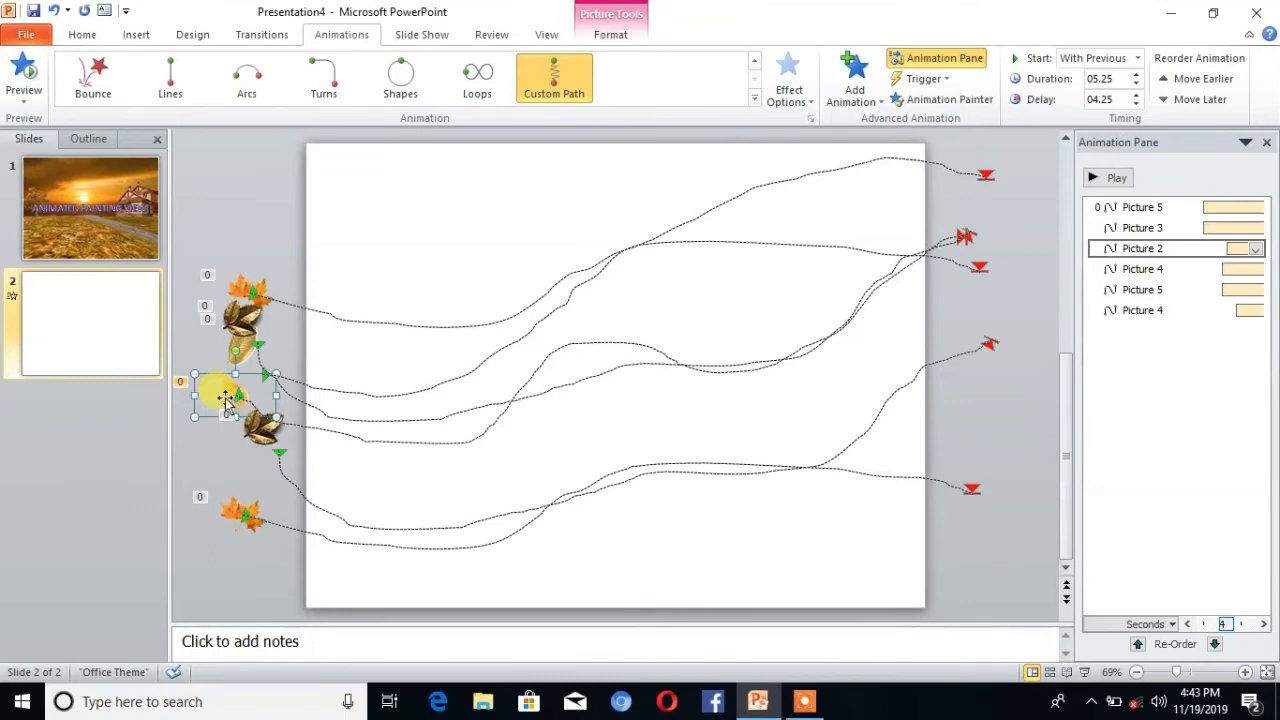
key("ctrl+v")
left_click_drag(228, 426, 230, 450)
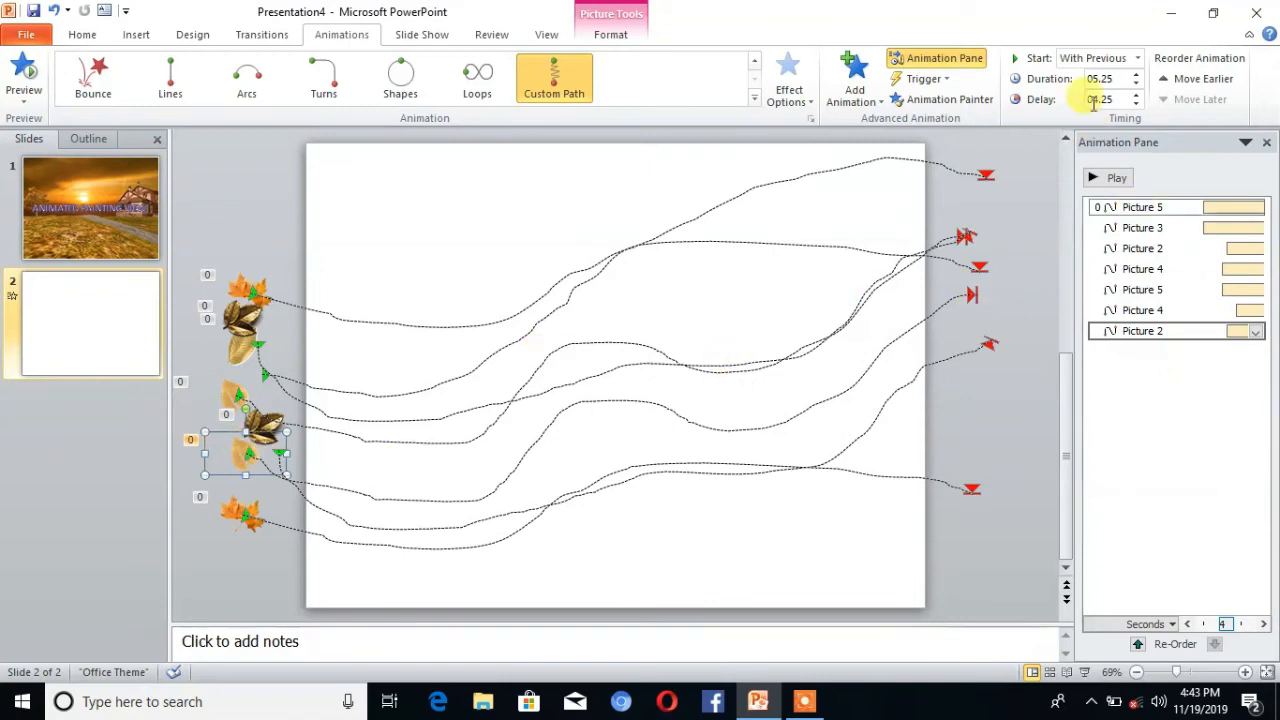
Set the copied pale leaf's animation to a 6.25-second duration and a 3.25-second delay
left_click(1137, 75)
left_click(1137, 75)
left_click(1137, 75)
left_click(1137, 75)
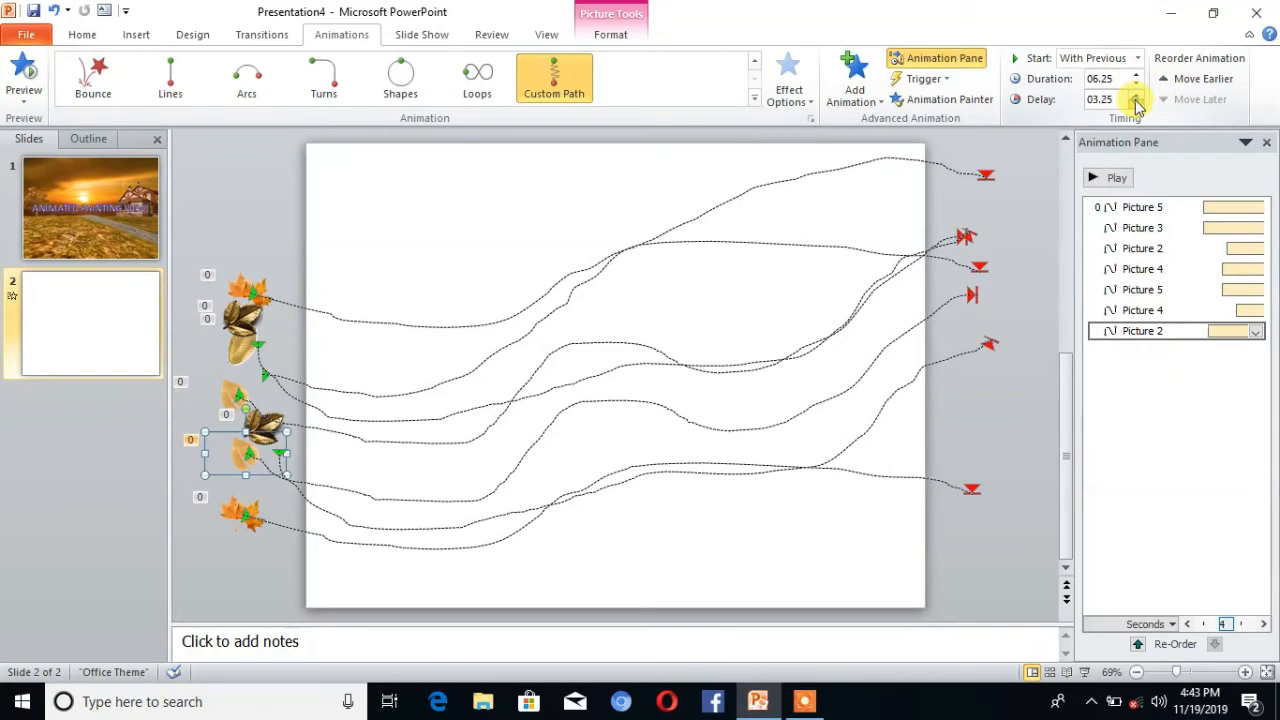
Select the oval leaf partly covered by the upper dark brown leaf
left_click(237, 352)
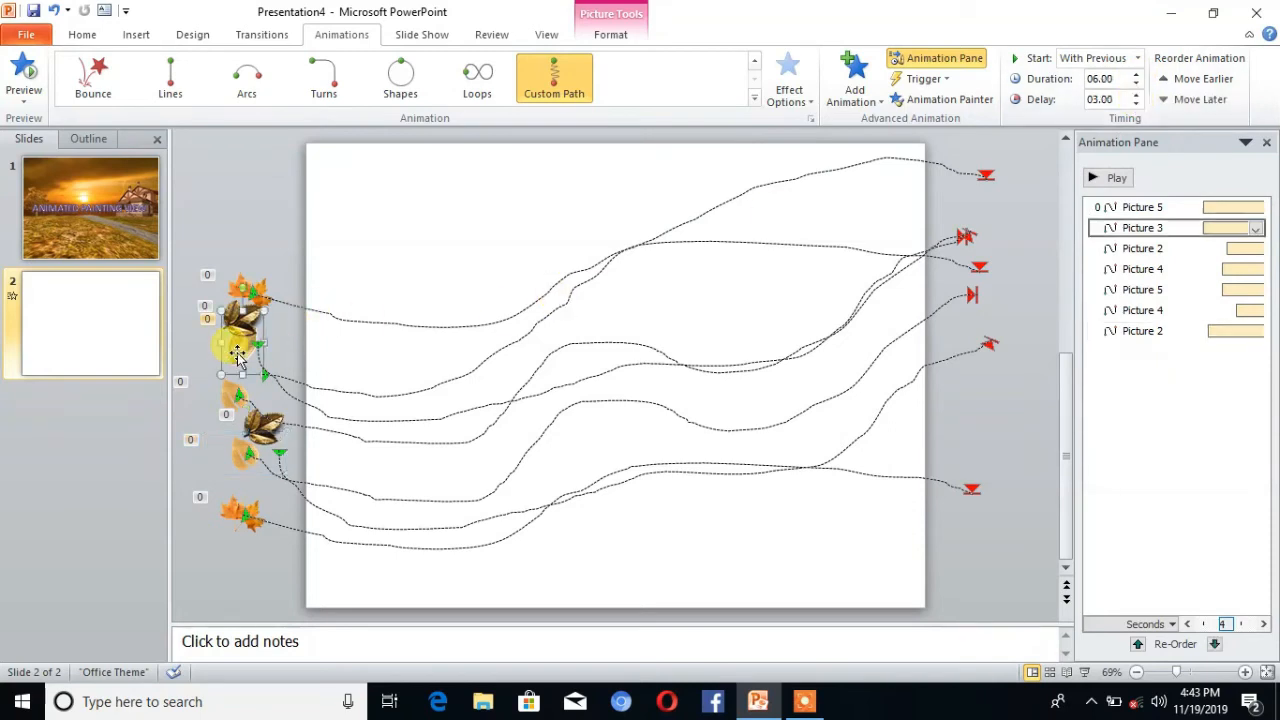